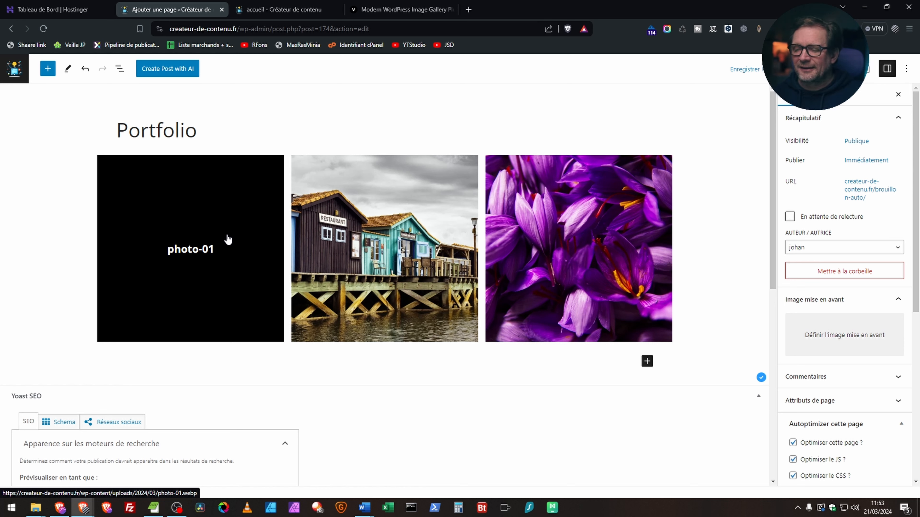
- Edit the portfolio gallery and give photo-01 the alternative text "Photo studio - Nature morte - Fruits, légumes, noix et safran"
{"action": "left_click", "coordinate": [171, 191]}
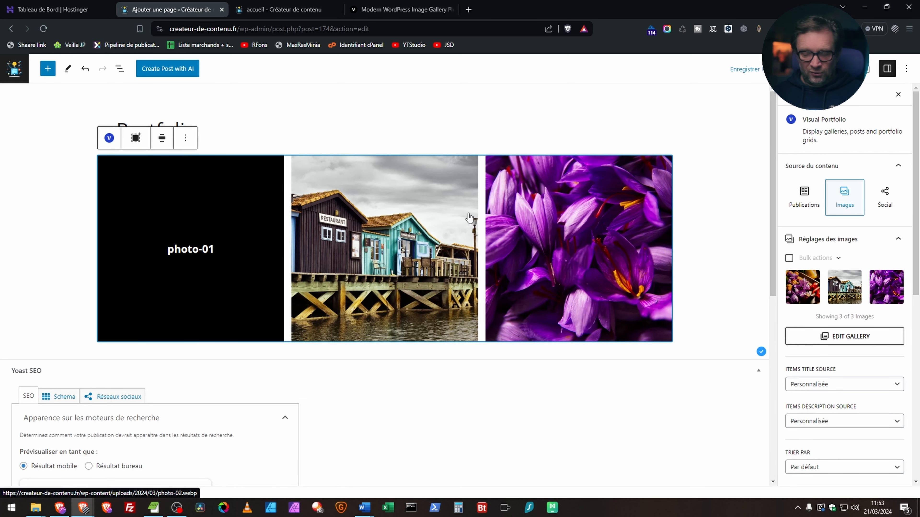
{"action": "left_click", "coordinate": [840, 337]}
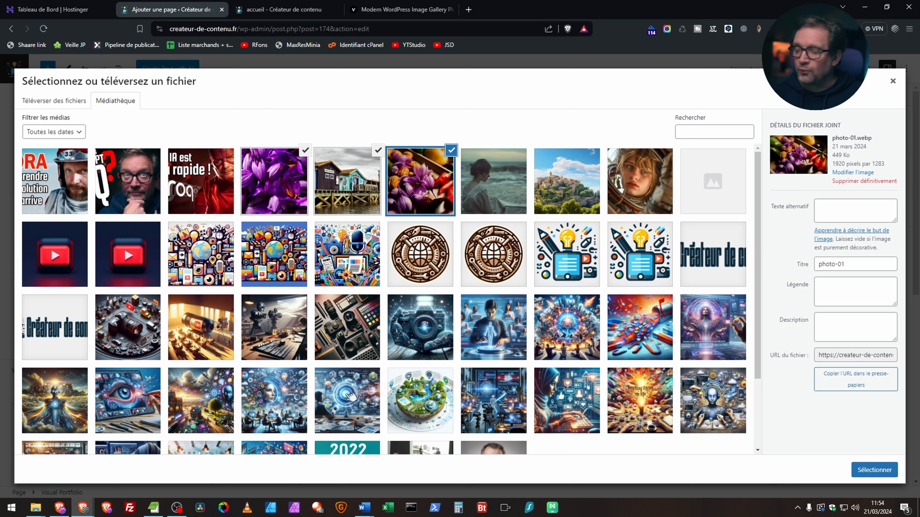
{"action": "key", "text": "alt+Tab"}
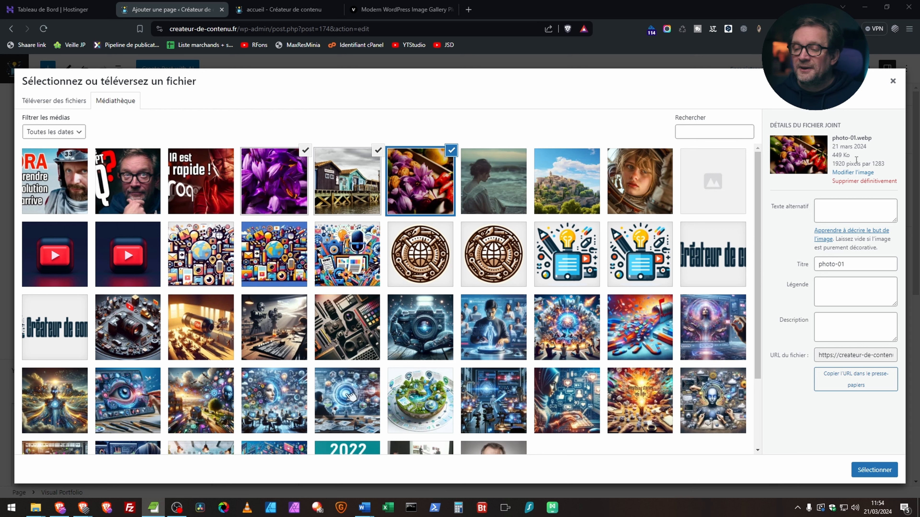
{"action": "left_click", "coordinate": [835, 207]}
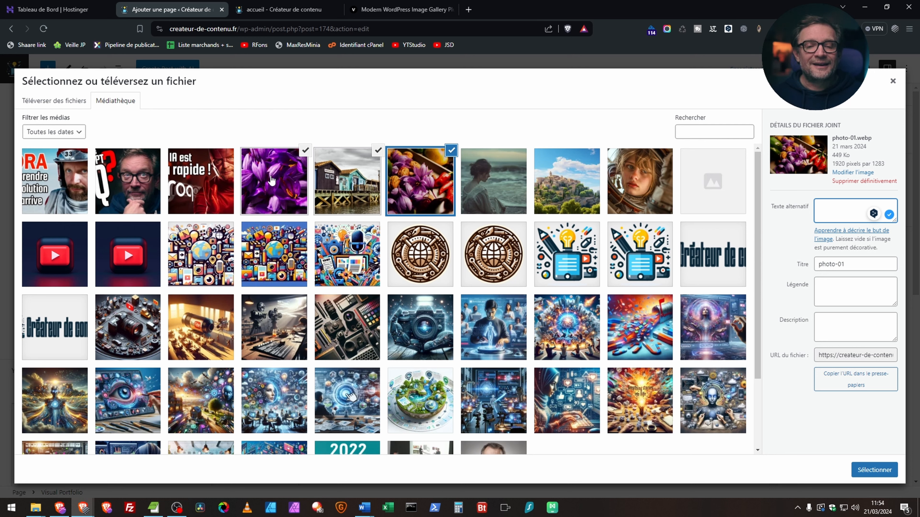
{"action": "left_click", "coordinate": [417, 187]}
{"action": "left_click", "coordinate": [822, 206]}
{"action": "type", "text": "Photo studio - Nature morte - Fruits, légumes, noix et safran"}
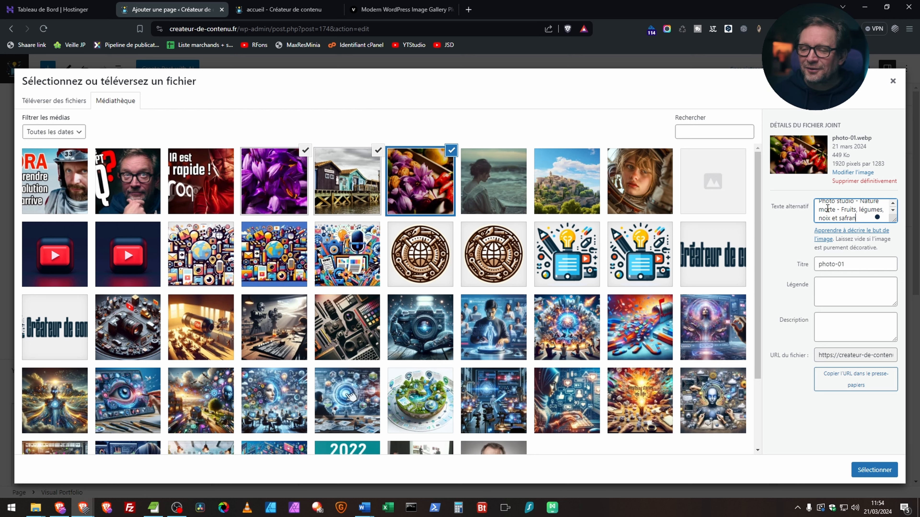
- Set the title of photo-01 to "Photographie de Studio" and apply the gallery selection
{"action": "key", "text": "Tab"}
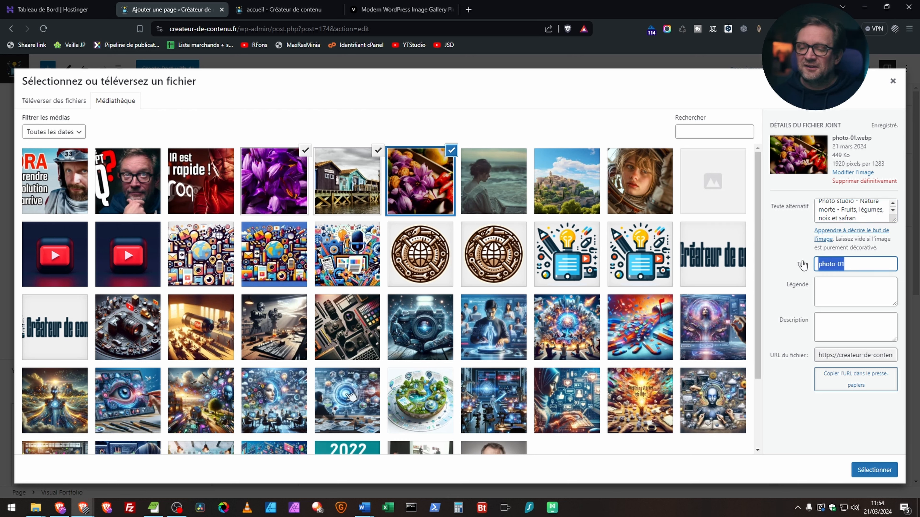
{"action": "type", "text": "P"}
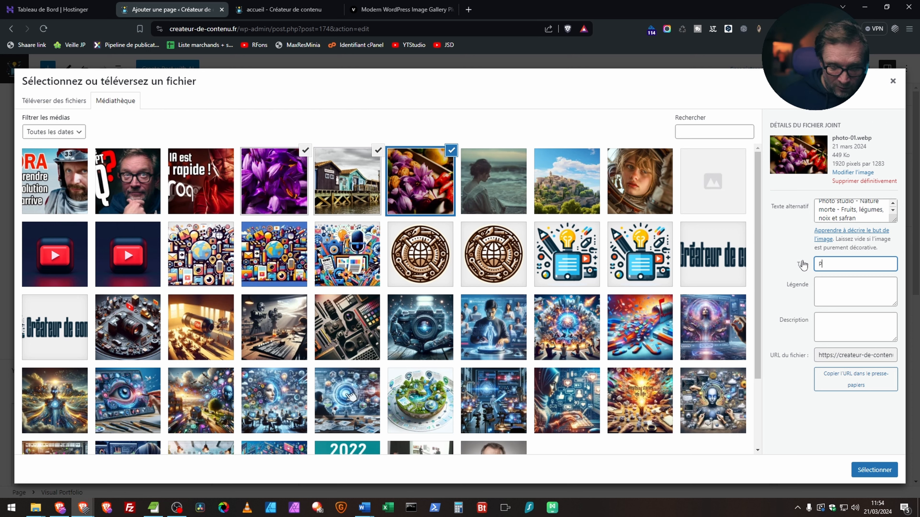
{"action": "type", "text": "hotogr"}
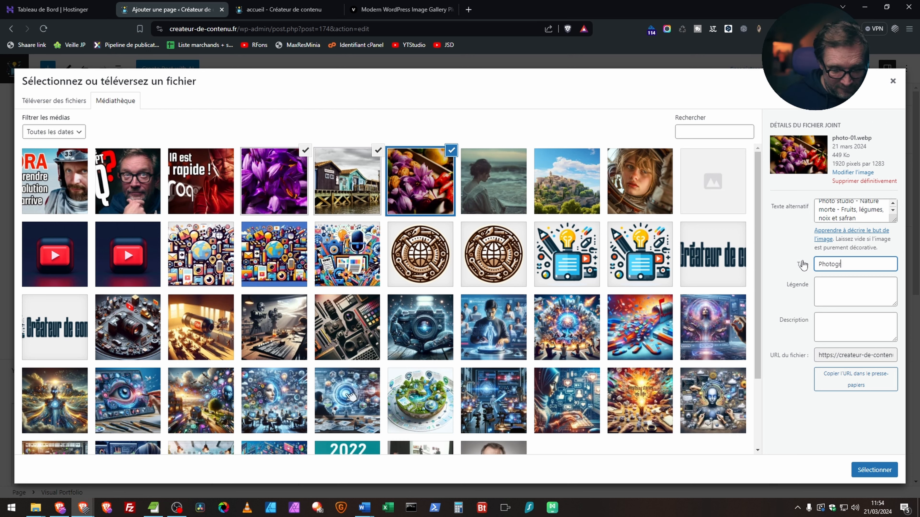
{"action": "type", "text": "aphie de "}
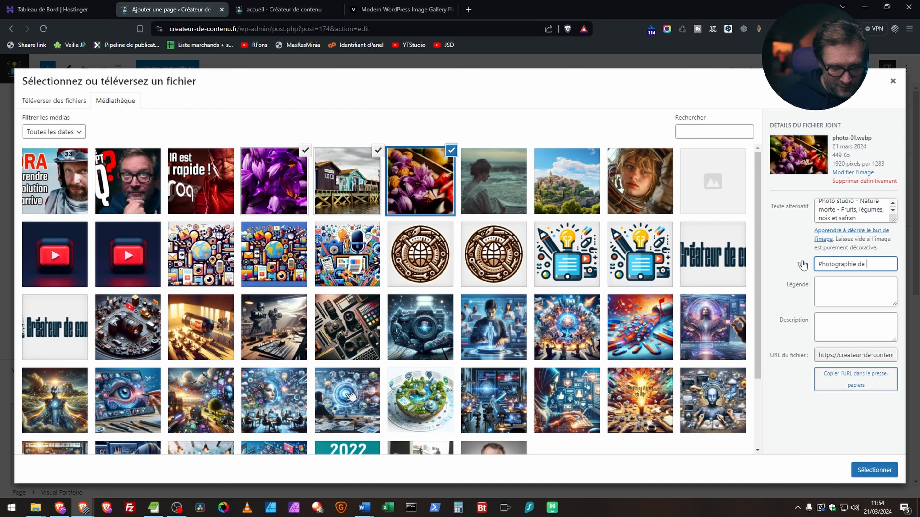
{"action": "type", "text": "Studio"}
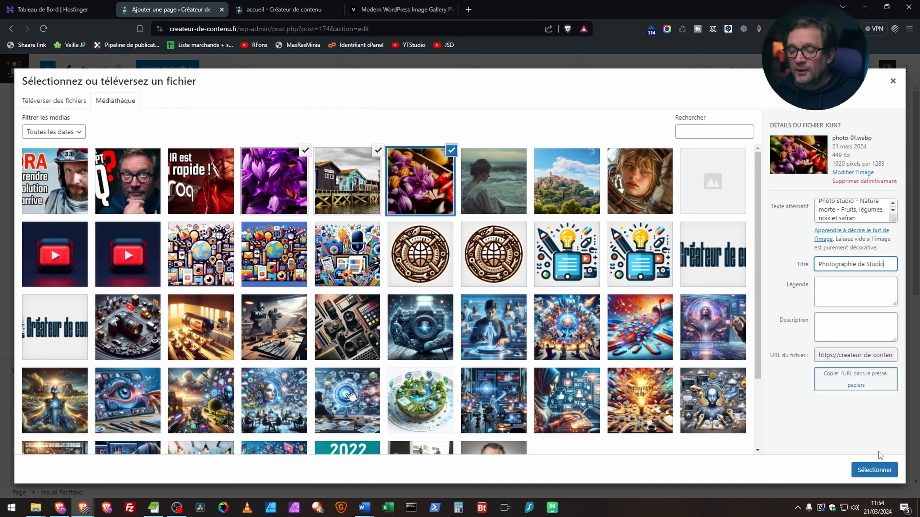
{"action": "left_click", "coordinate": [872, 470]}
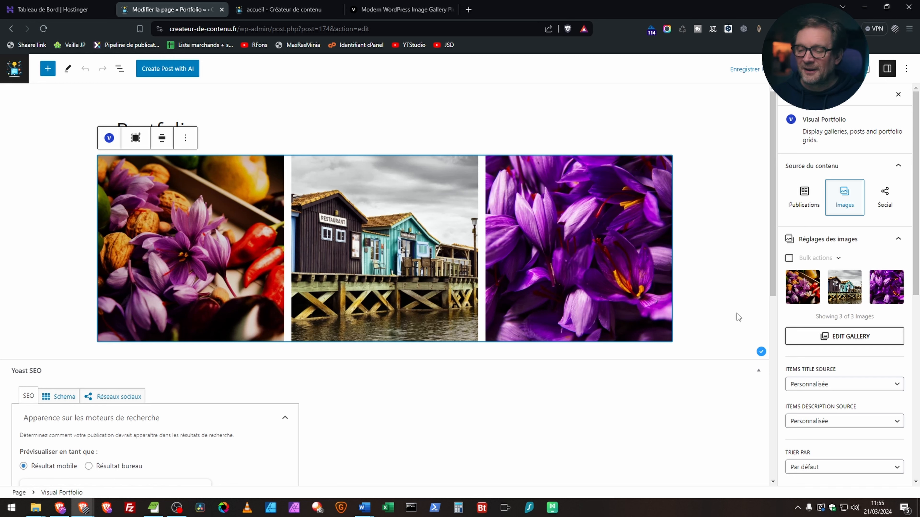
- Set the gallery's items title source to Titre de l'image and its description source to Texte alternatif de l'image
{"action": "mouse_move", "coordinate": [185, 236]}
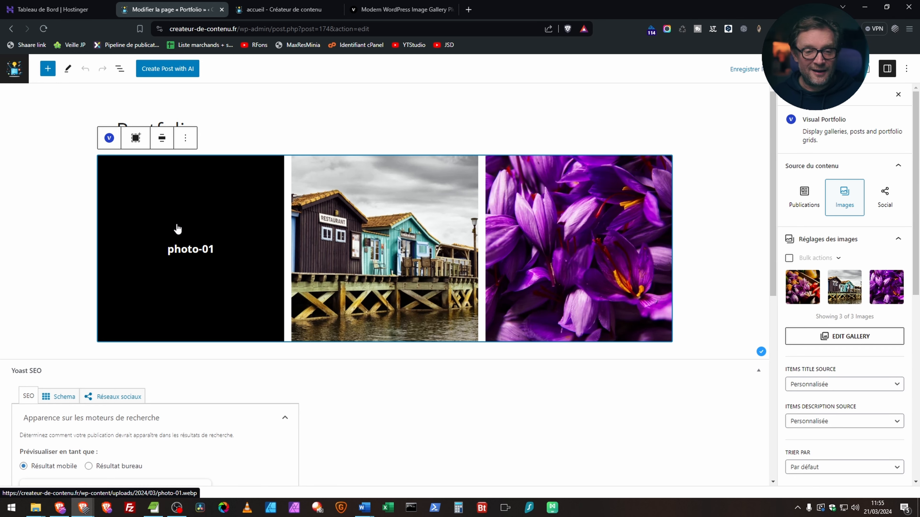
{"action": "left_click", "coordinate": [850, 387]}
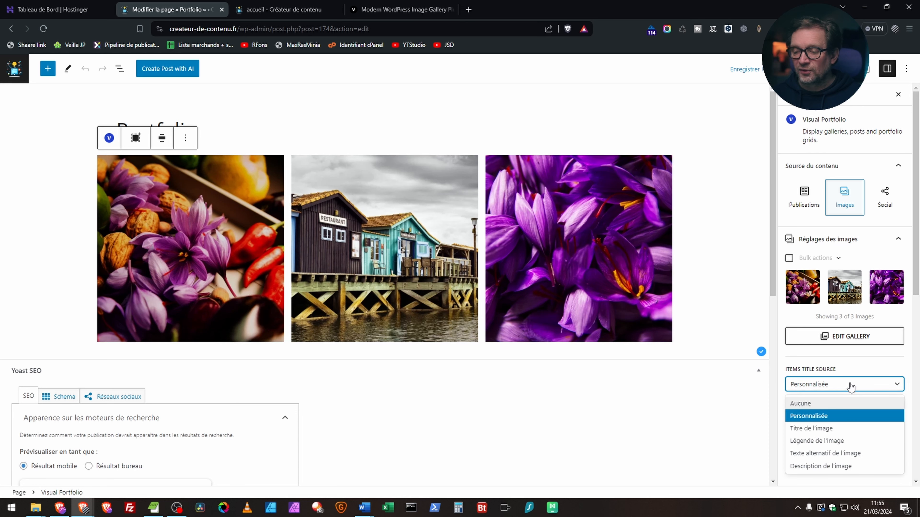
{"action": "left_click", "coordinate": [820, 429]}
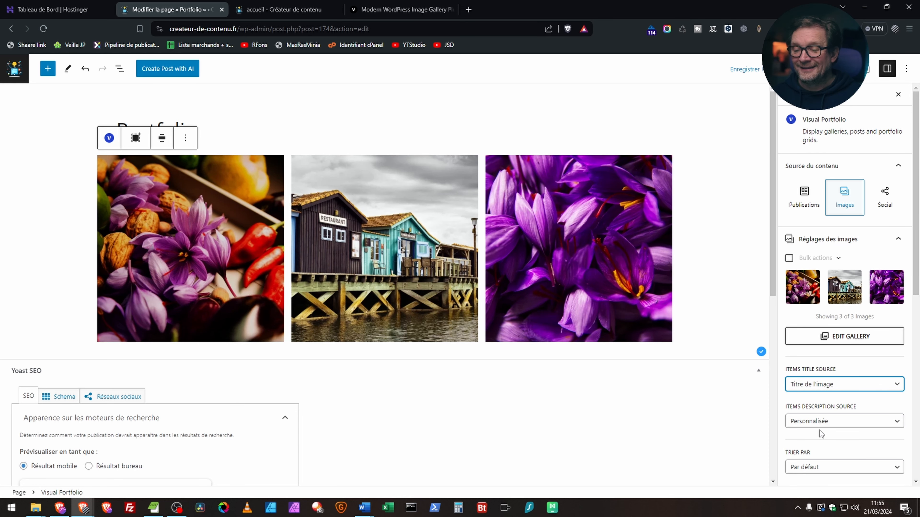
{"action": "mouse_move", "coordinate": [141, 284]}
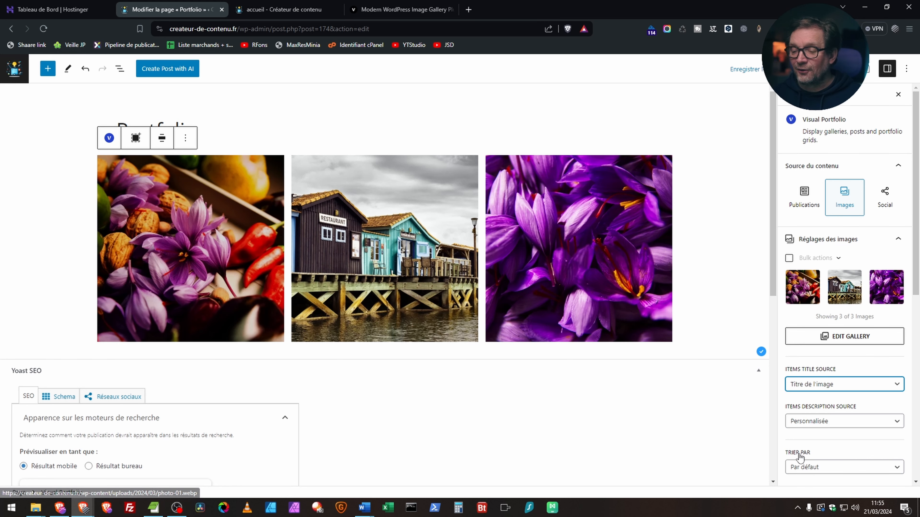
{"action": "left_click", "coordinate": [843, 423]}
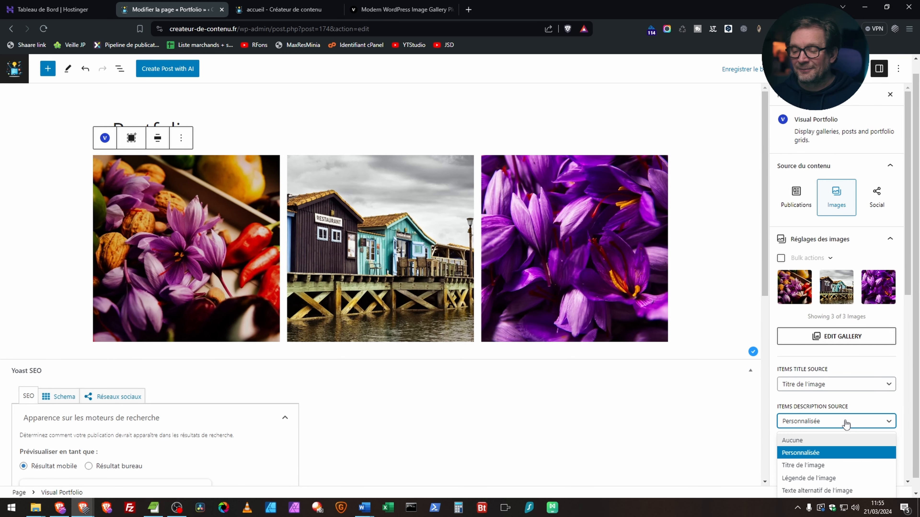
{"action": "left_click", "coordinate": [815, 491]}
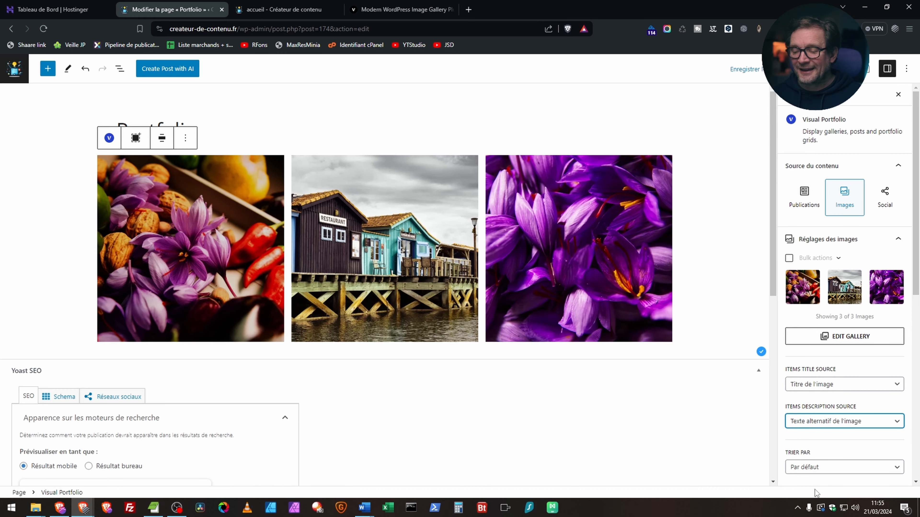
{"action": "mouse_move", "coordinate": [176, 217]}
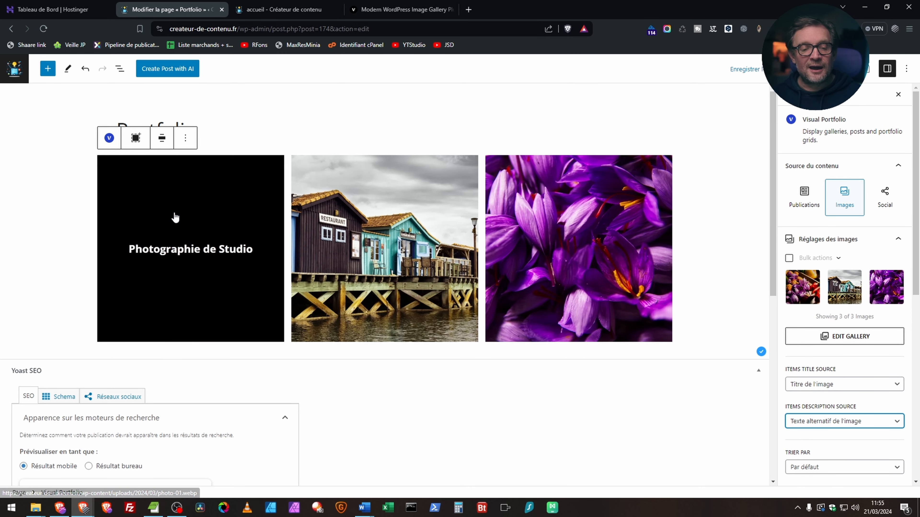
{"action": "left_click", "coordinate": [193, 268]}
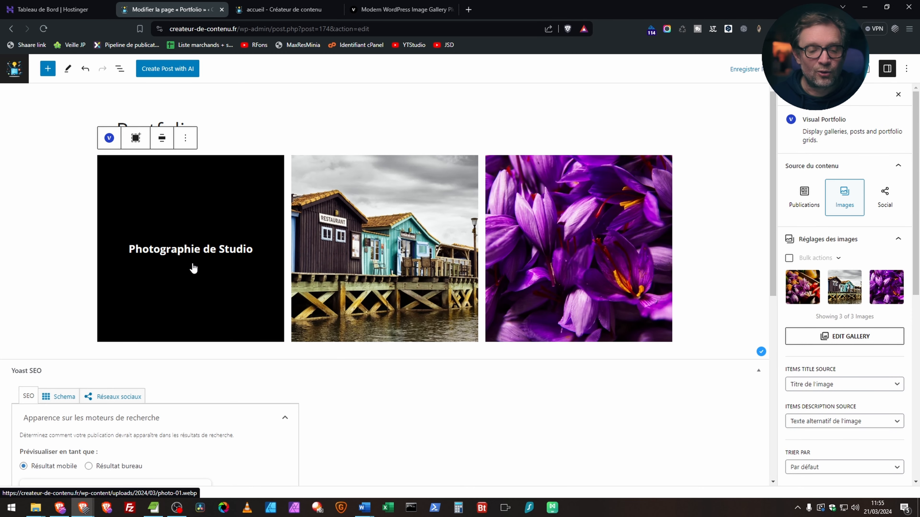
- Save the page draft and check the first photo's enlarged view in a new-tab preview
{"action": "left_click", "coordinate": [761, 74]}
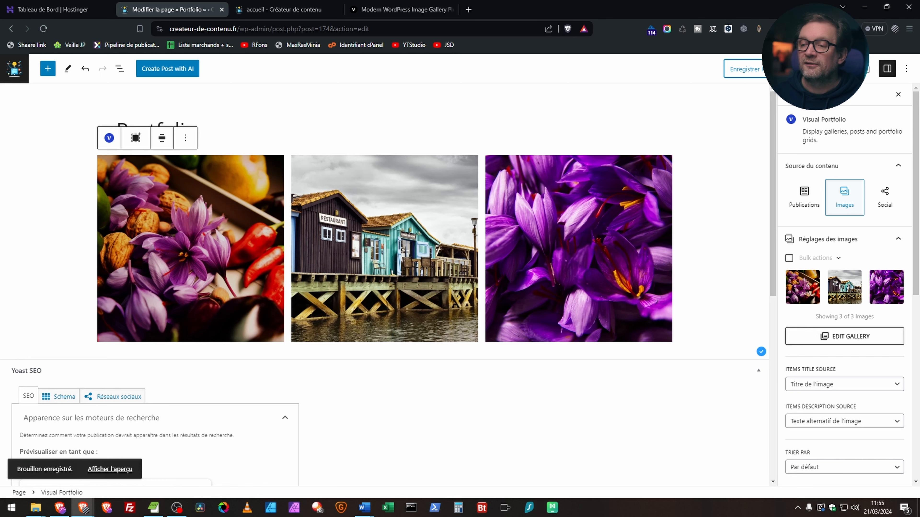
{"action": "left_click", "coordinate": [778, 69]}
{"action": "left_click", "coordinate": [726, 154]}
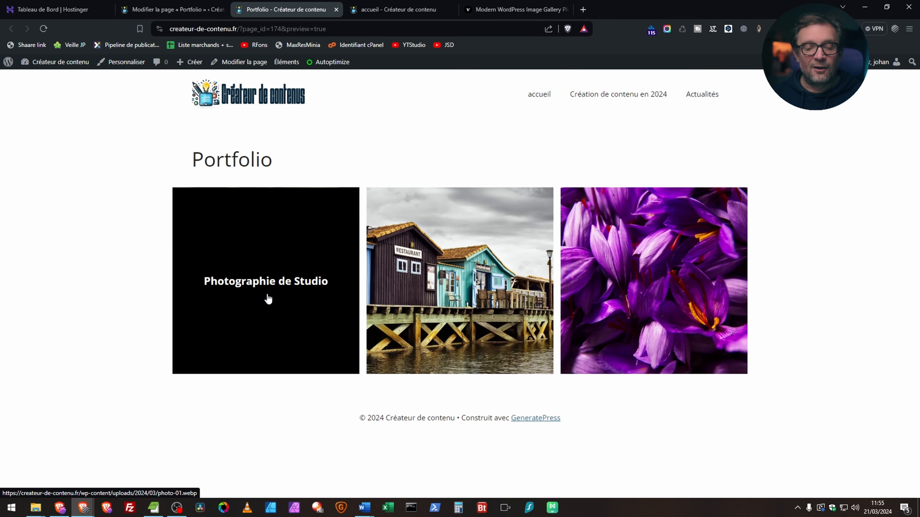
{"action": "left_click", "coordinate": [263, 305]}
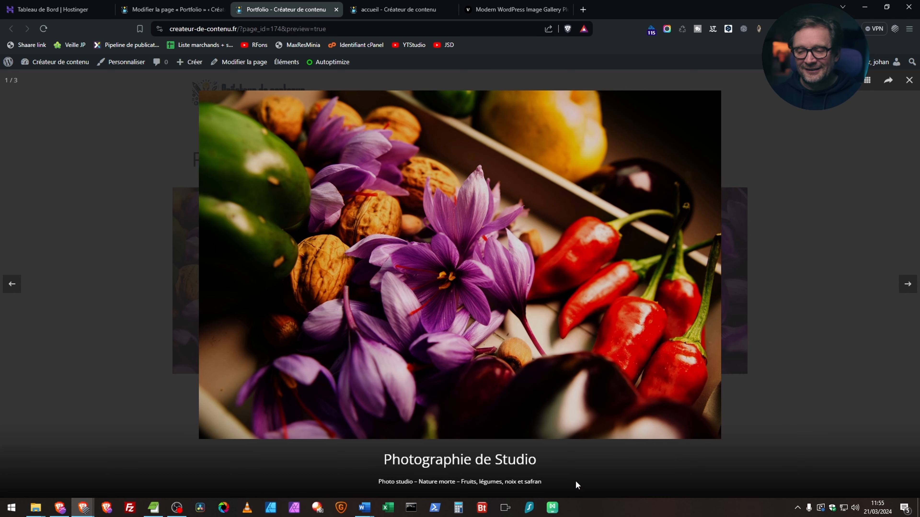
{"action": "left_click", "coordinate": [765, 417]}
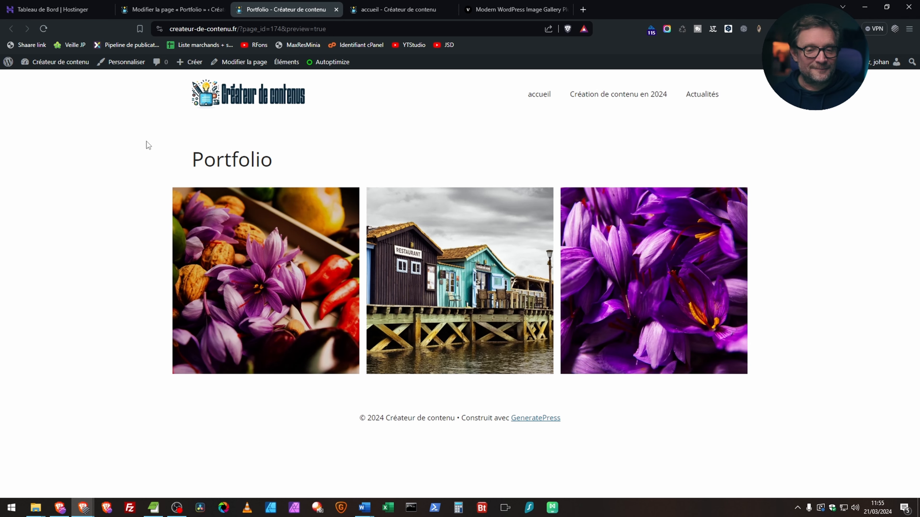
- Back in the editor's gallery, give photo-02 the alternative text "Photographie - vieille cabanes de pécheurs dans les marais" and the title "Photographie"
{"action": "key", "text": "ctrl+shift+Tab"}
{"action": "left_click", "coordinate": [355, 168]}
{"action": "left_click_drag", "start_coordinate": [847, 265], "coordinate": [765, 268]}
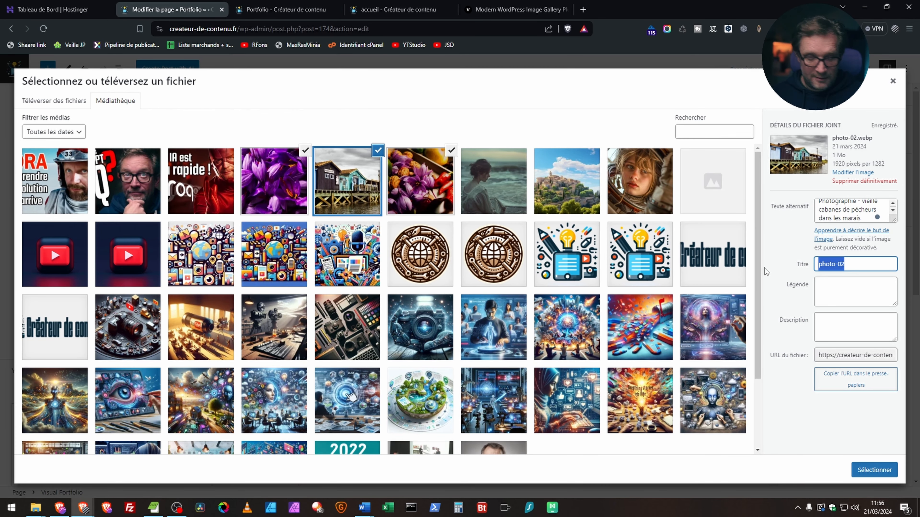
{"action": "type", "text": "Photographie"}
- Give photo-03 the alternative text "Photo studio - récolte de fleurs de Safran" and the title "Photographie de Studio", and apply the gallery selection
{"action": "left_click", "coordinate": [267, 196]}
{"action": "left_click", "coordinate": [846, 211]}
{"action": "type", "text": "Photo studio - récolte de fleurs de Safran"}
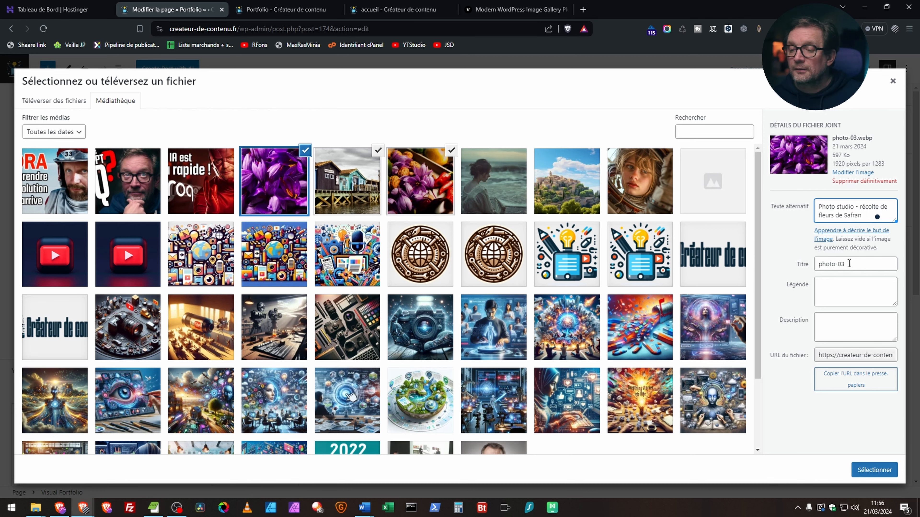
{"action": "left_click_drag", "start_coordinate": [849, 264], "coordinate": [705, 257]}
{"action": "type", "text": "Photographie de Studio"}
{"action": "left_click", "coordinate": [874, 470]}
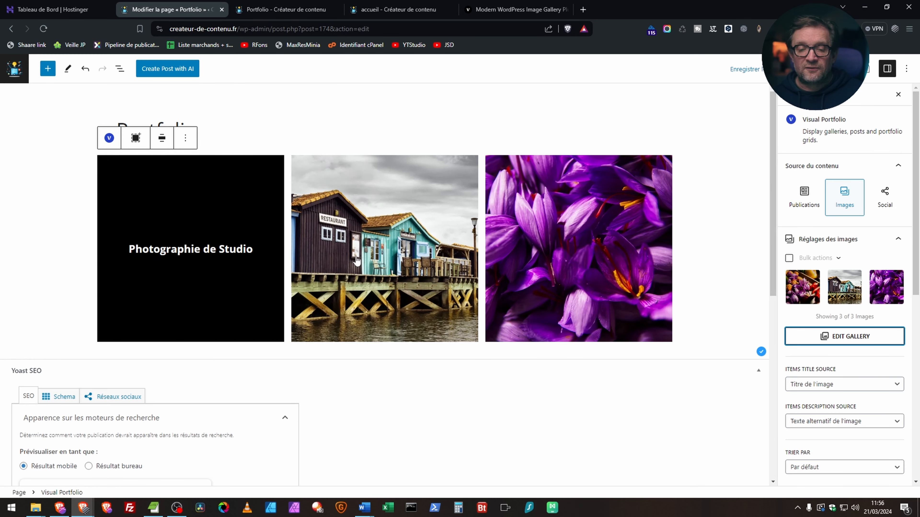
- Save the draft and check the restaurant photo's title and description enlarged in the refreshed page preview
{"action": "left_click", "coordinate": [755, 69]}
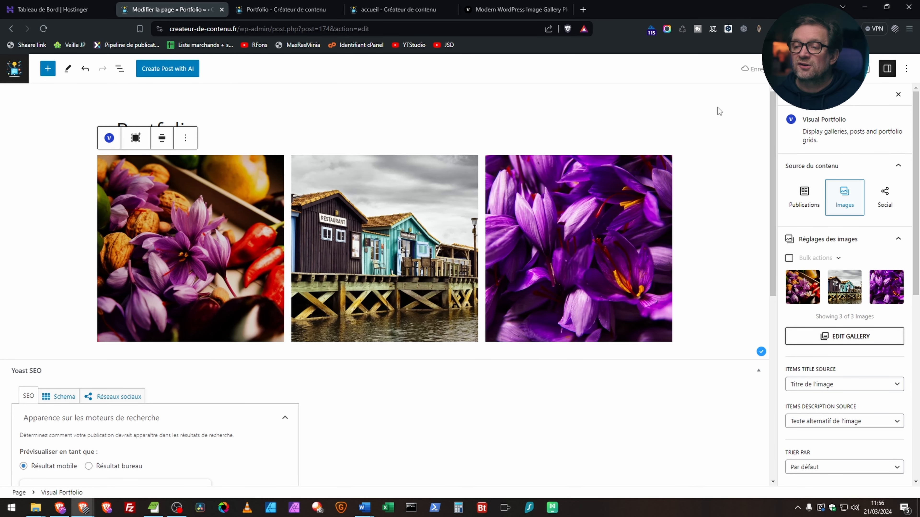
{"action": "left_click", "coordinate": [268, 10]}
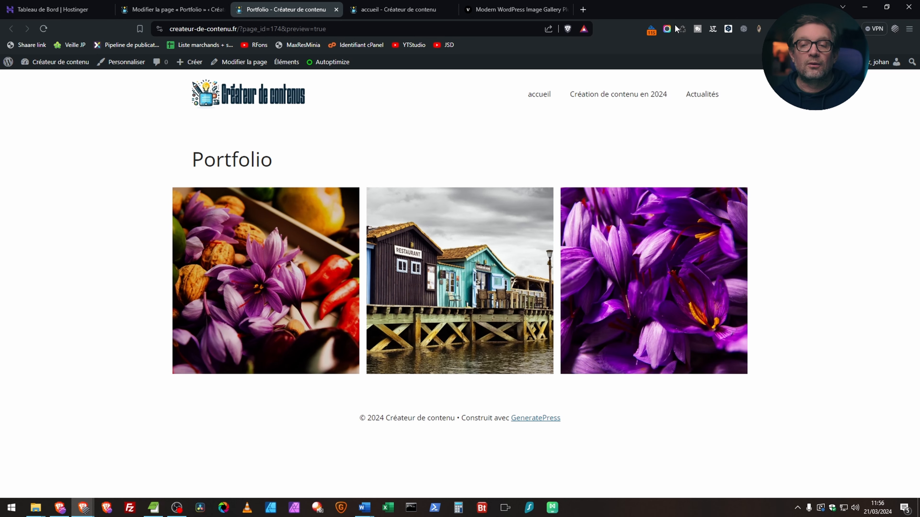
{"action": "left_click", "coordinate": [680, 30]}
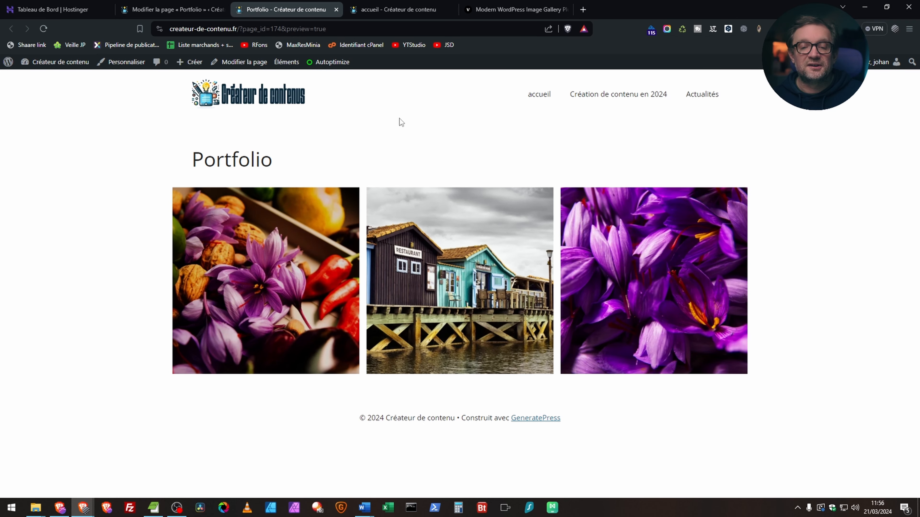
{"action": "left_click", "coordinate": [450, 273]}
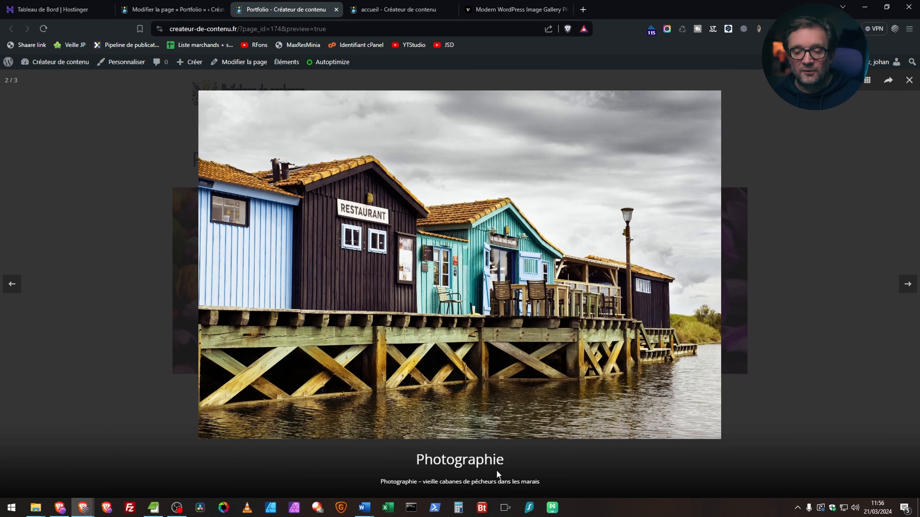
{"action": "left_click", "coordinate": [847, 149]}
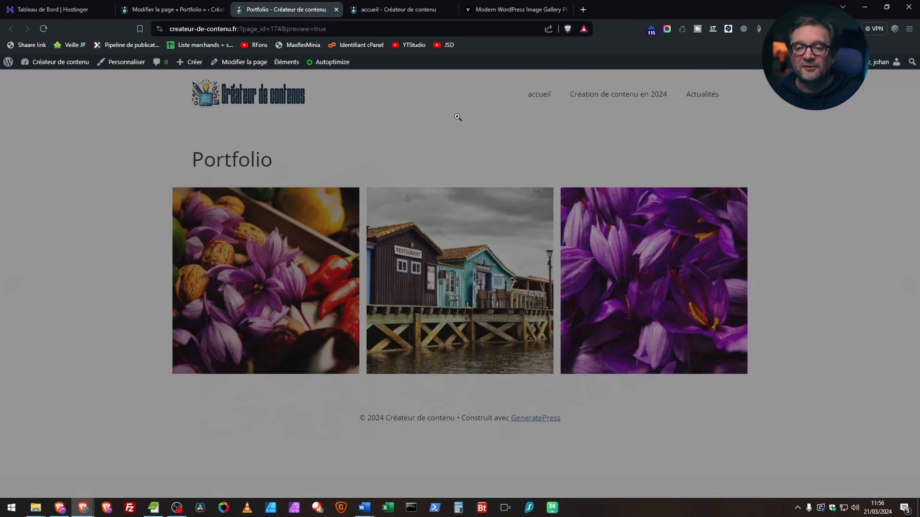
- Return to the page editor, view the first Visual Portfolio block's options and select the second block containing the video thumbnails
{"action": "left_click", "coordinate": [175, 13]}
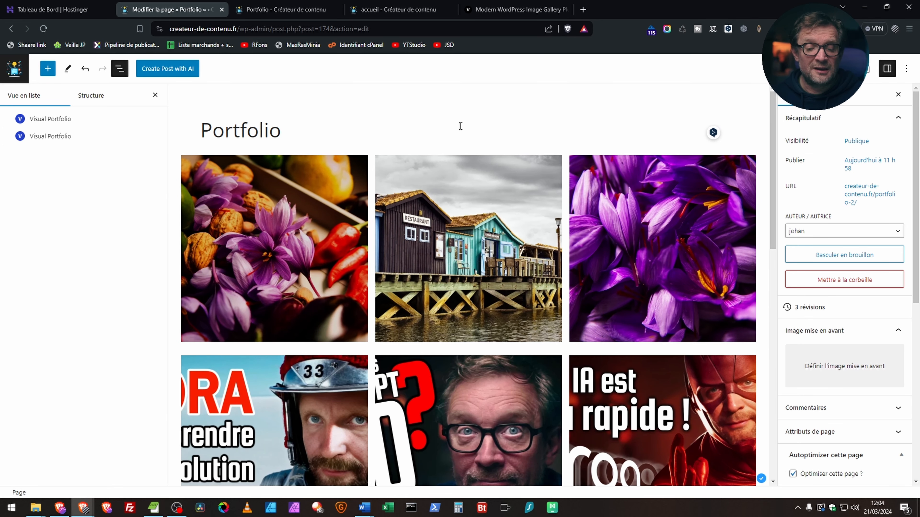
{"action": "scroll", "coordinate": [511, 295], "scroll_direction": "down", "scroll_amount": 3}
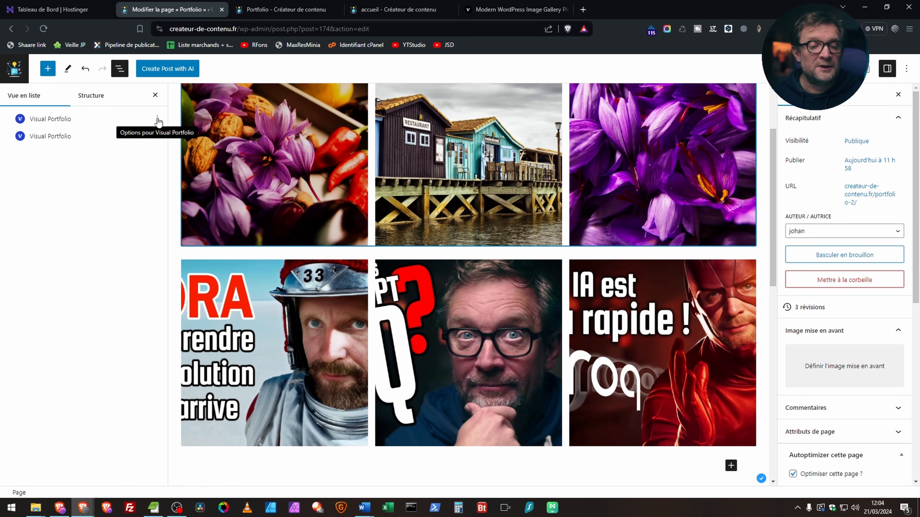
{"action": "left_click", "coordinate": [157, 120]}
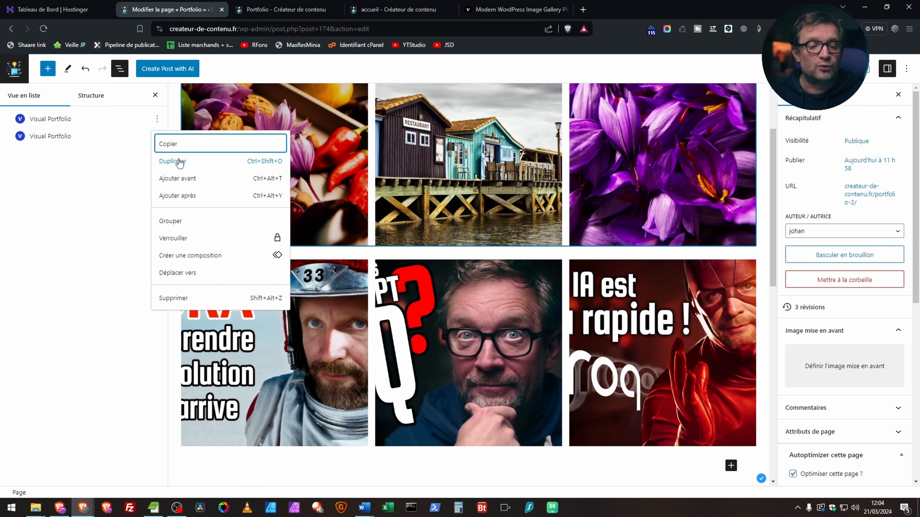
{"action": "left_click", "coordinate": [47, 136]}
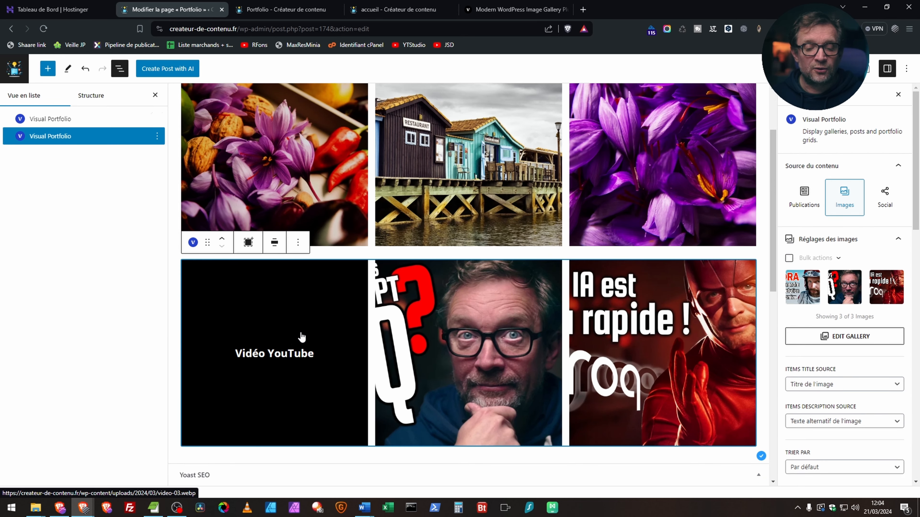
{"action": "left_click", "coordinate": [851, 335]}
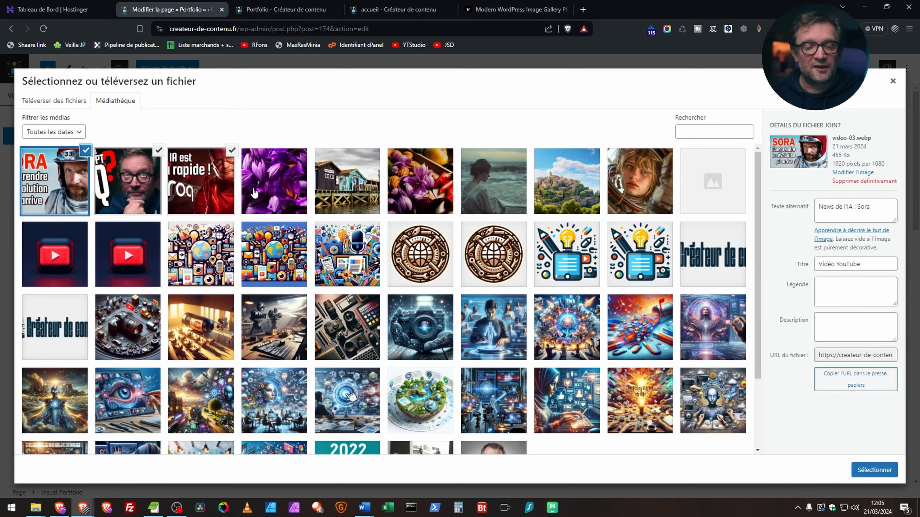
{"action": "left_click", "coordinate": [892, 82]}
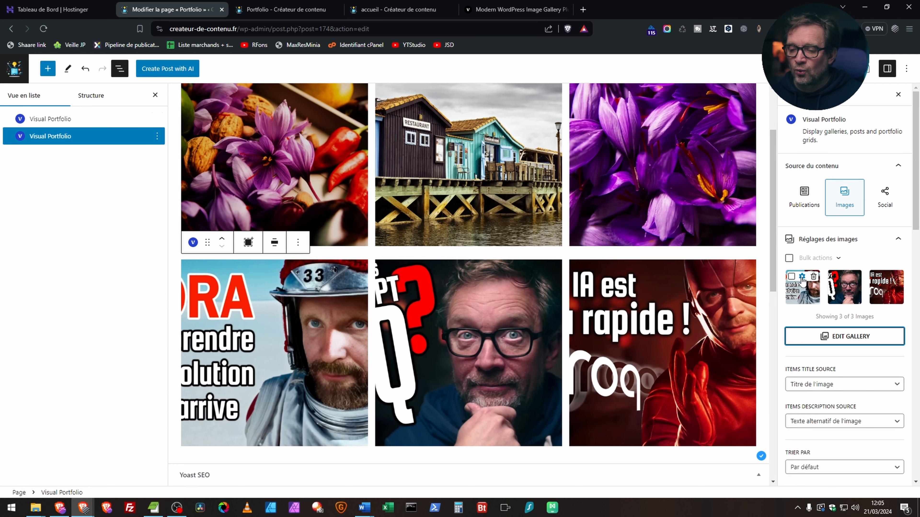
{"action": "left_click", "coordinate": [802, 278]}
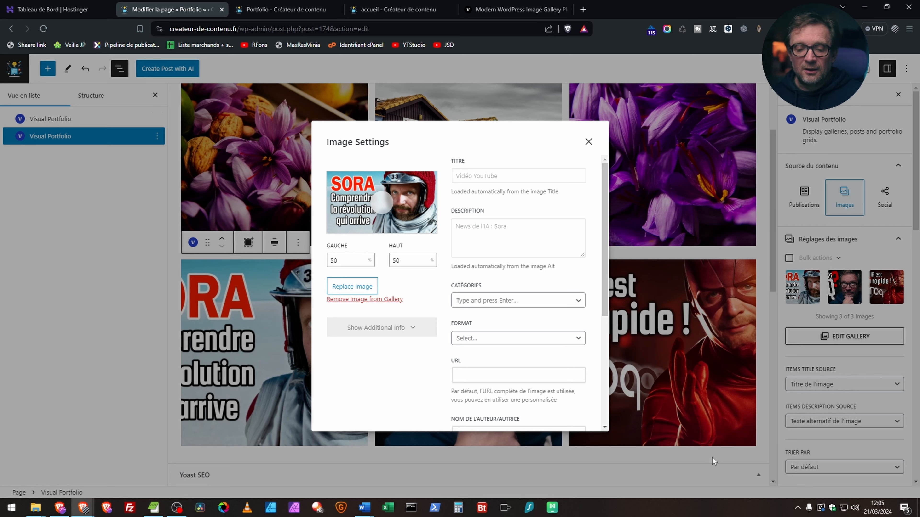
{"action": "left_click", "coordinate": [487, 339]}
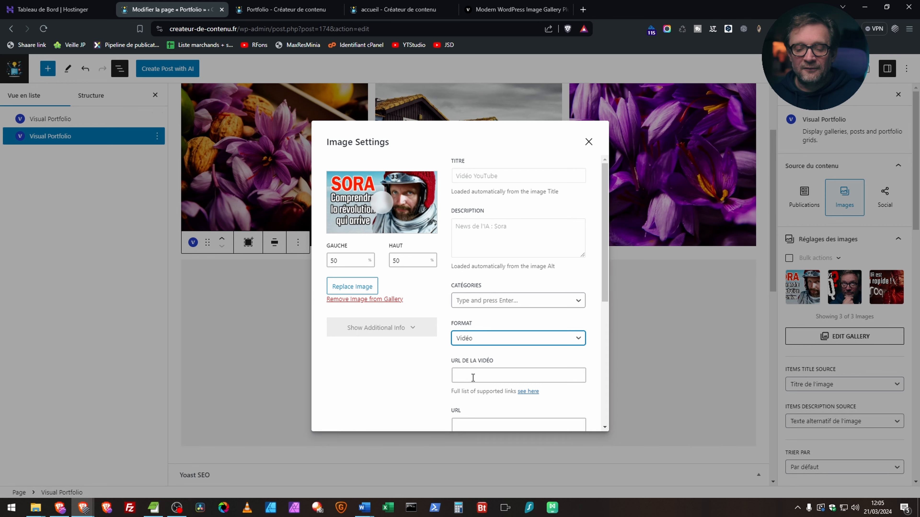
{"action": "left_click", "coordinate": [467, 374]}
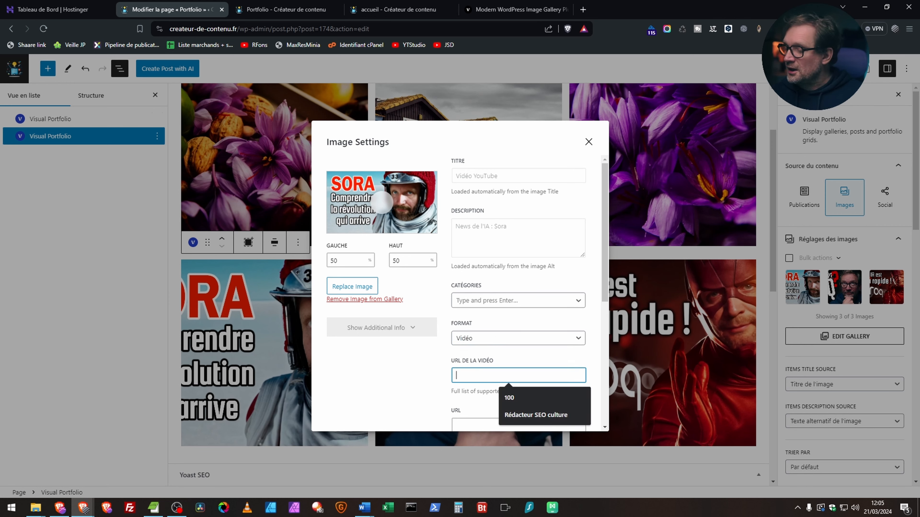
{"action": "key", "text": "alt+Tab"}
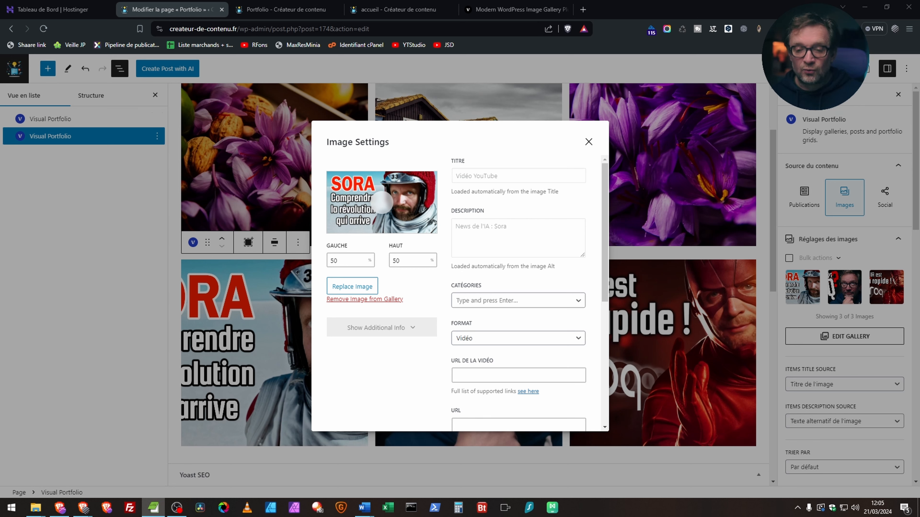
{"action": "left_click", "coordinate": [484, 376]}
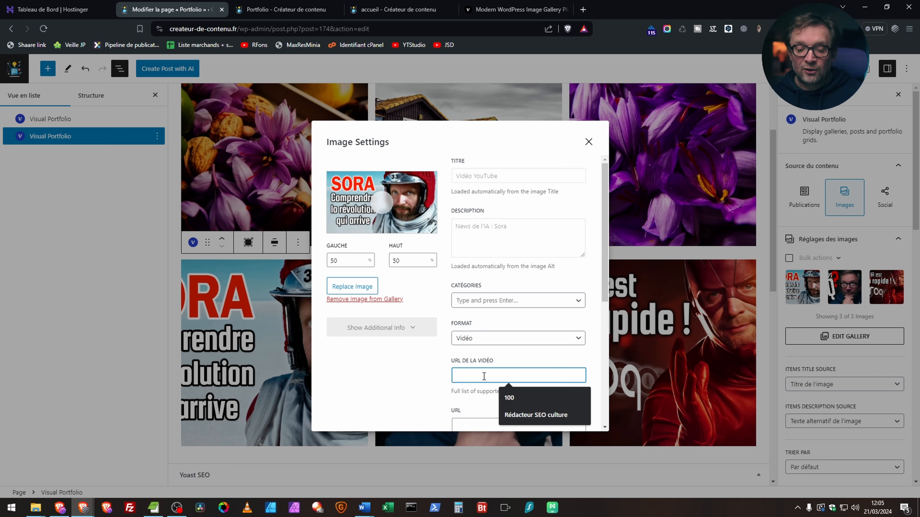
{"action": "type", "text": "https://www.youtube.com/watch?v=N6DmNcJPWpI"}
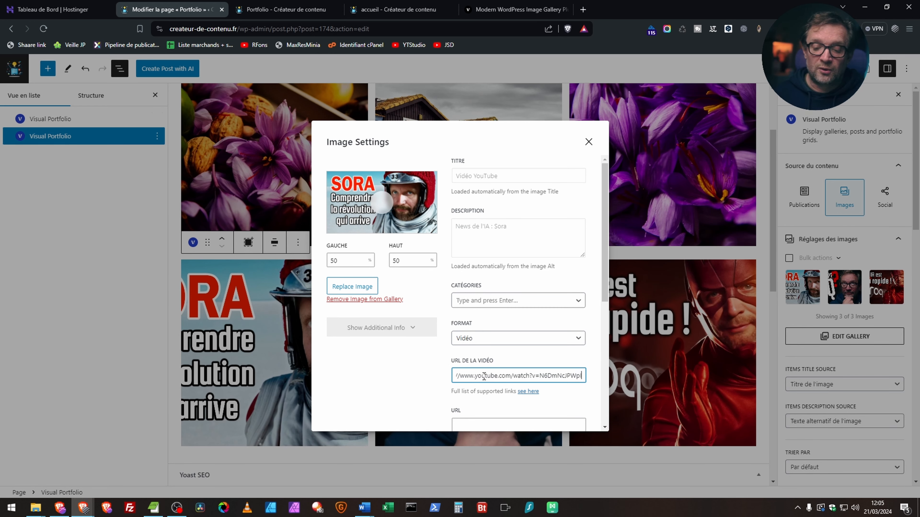
- Fill in the author name for the SORA video, leave the author URL empty and close the image settings
{"action": "scroll", "coordinate": [525, 367], "scroll_direction": "down", "scroll_amount": 1}
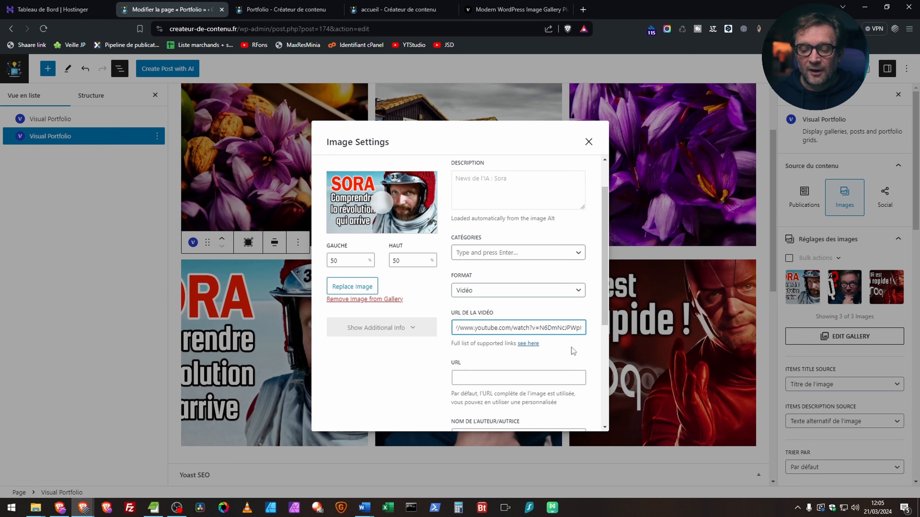
{"action": "scroll", "coordinate": [560, 347], "scroll_direction": "down", "scroll_amount": 1}
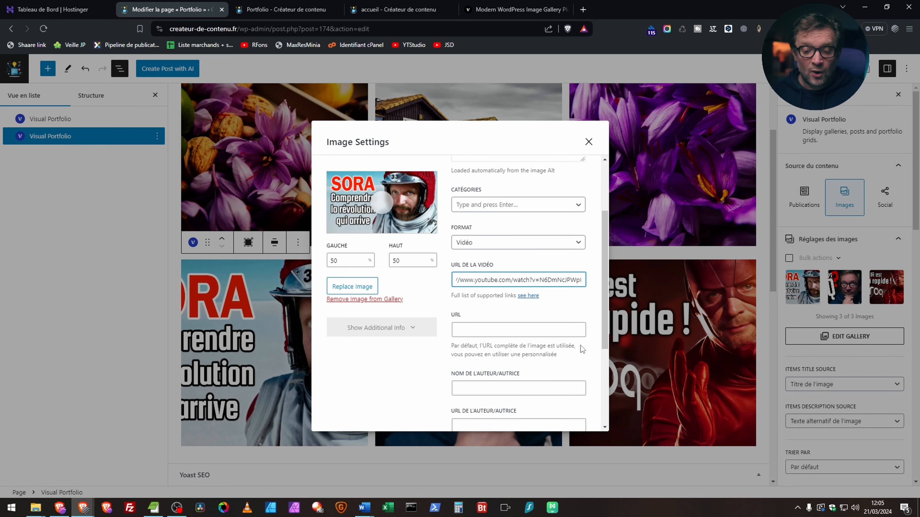
{"action": "scroll", "coordinate": [507, 267], "scroll_direction": "down", "scroll_amount": 2}
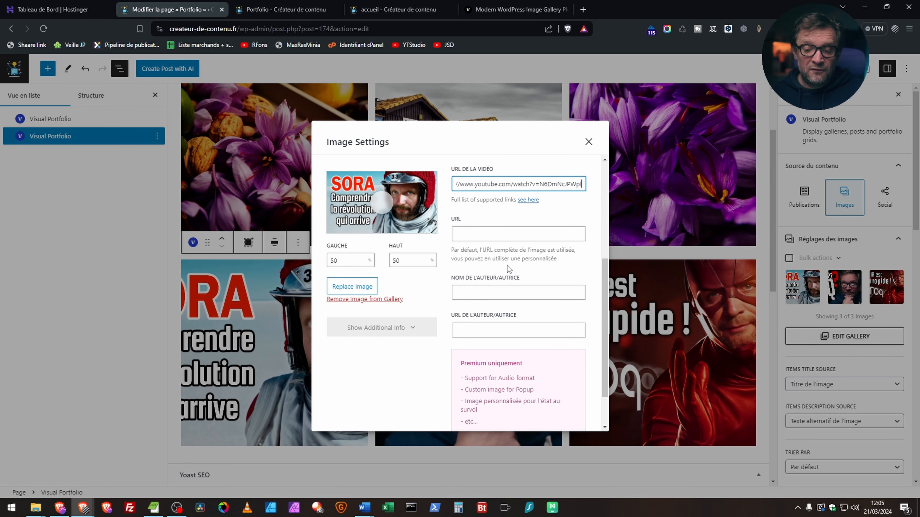
{"action": "left_click", "coordinate": [493, 294]}
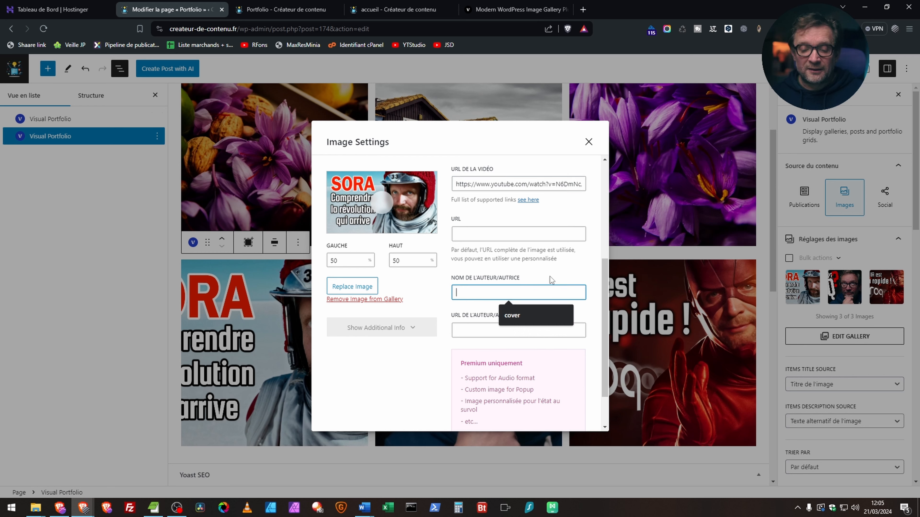
{"action": "type", "text": "Joh"}
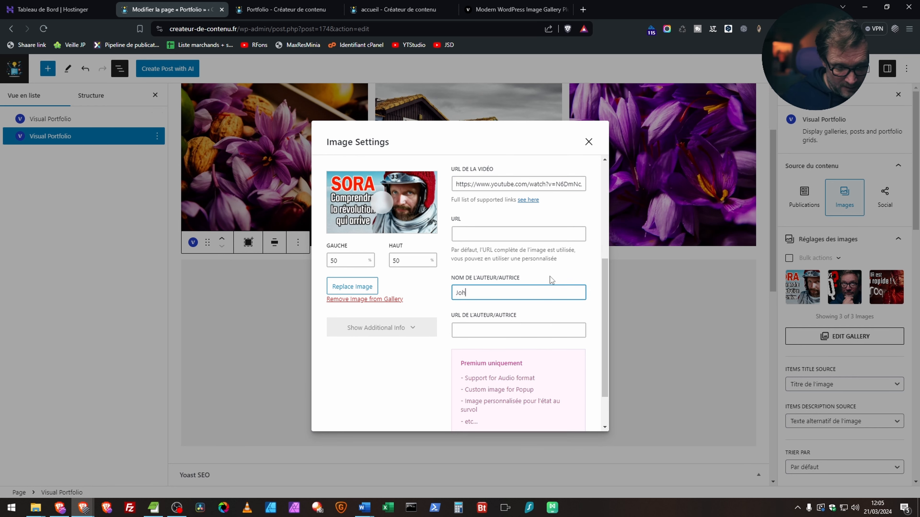
{"action": "type", "text": "an S"}
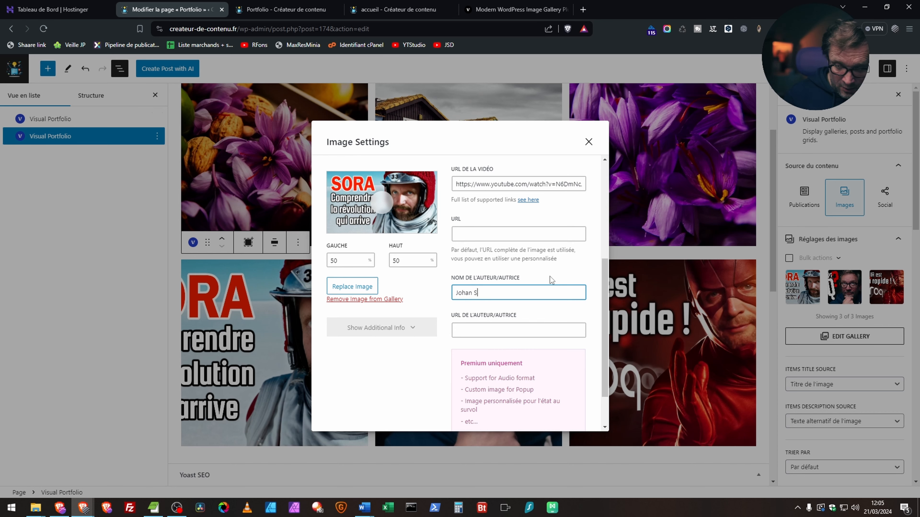
{"action": "type", "text": "olution"}
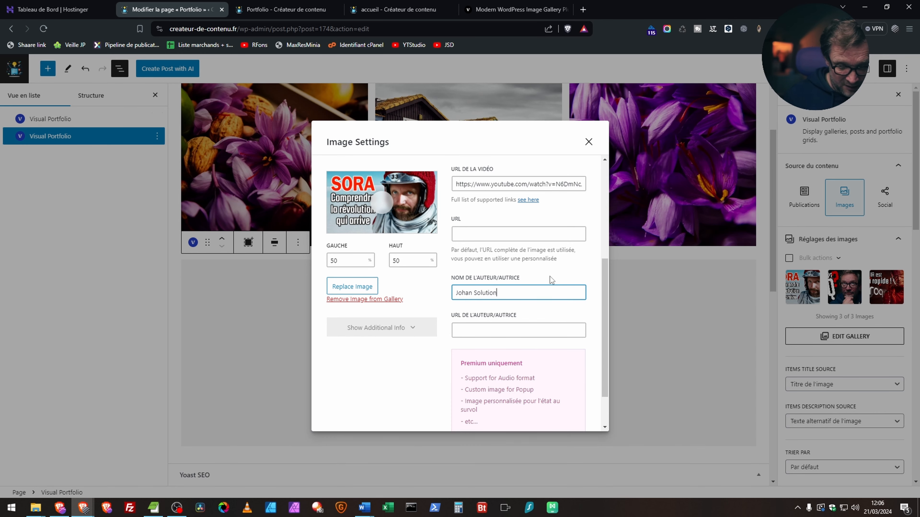
{"action": "type", "text": "s Di"}
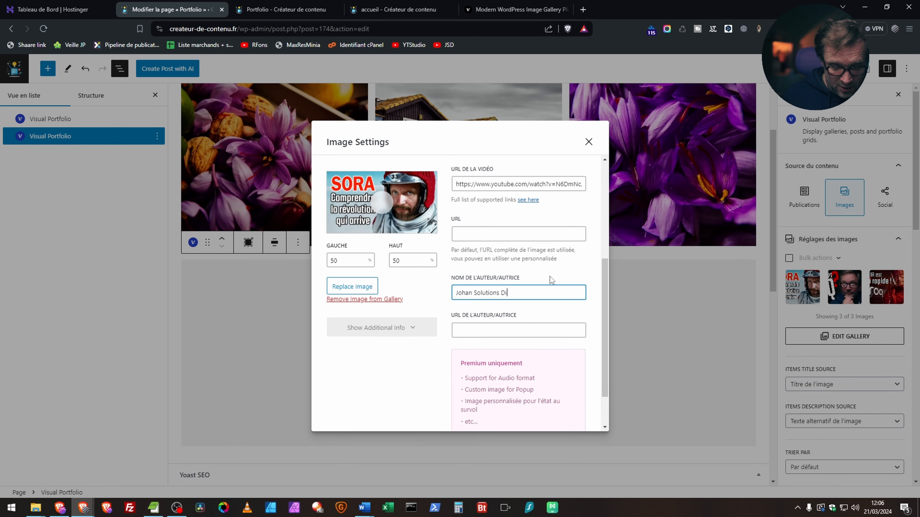
{"action": "type", "text": "gitales"}
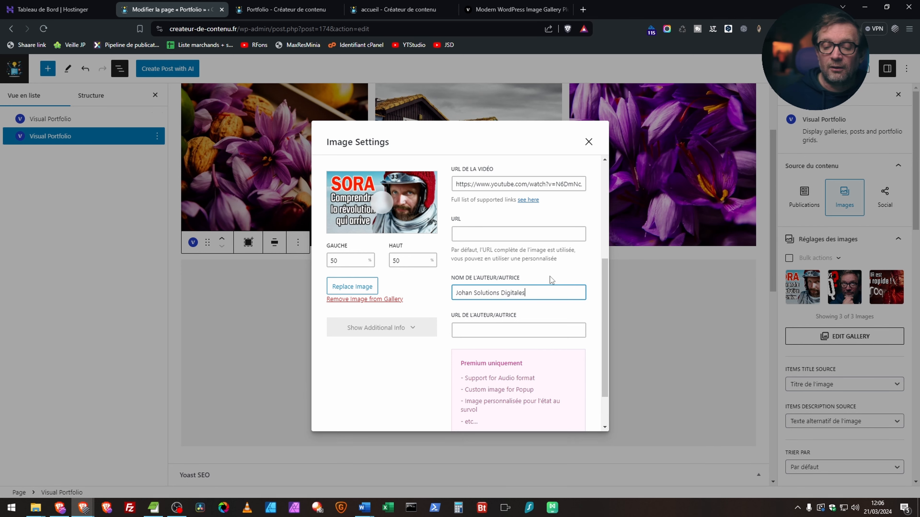
{"action": "left_click", "coordinate": [487, 332]}
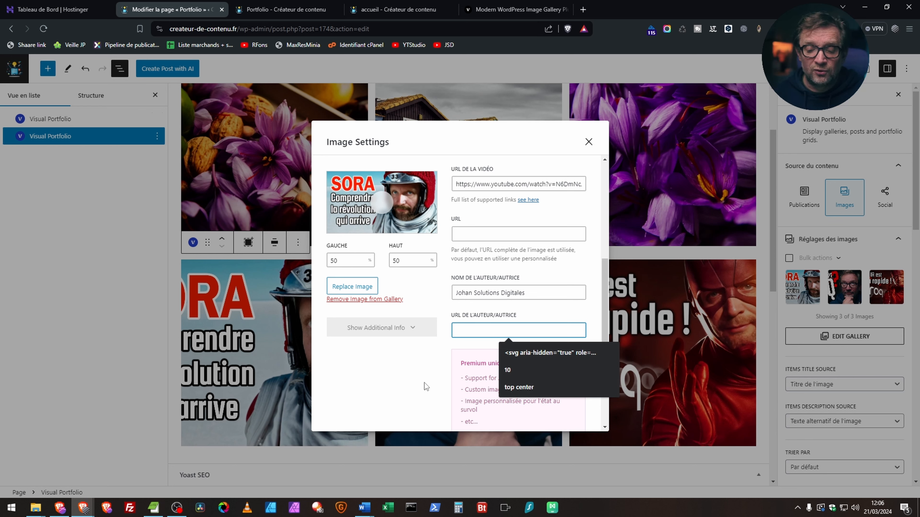
{"action": "scroll", "coordinate": [545, 279], "scroll_direction": "down", "scroll_amount": 2}
{"action": "scroll", "coordinate": [536, 347], "scroll_direction": "up", "scroll_amount": 6}
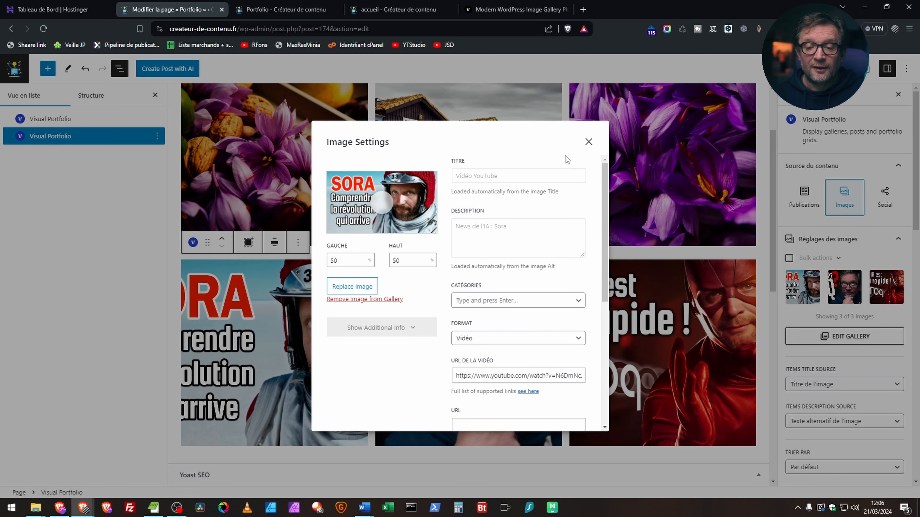
{"action": "left_click", "coordinate": [588, 141]}
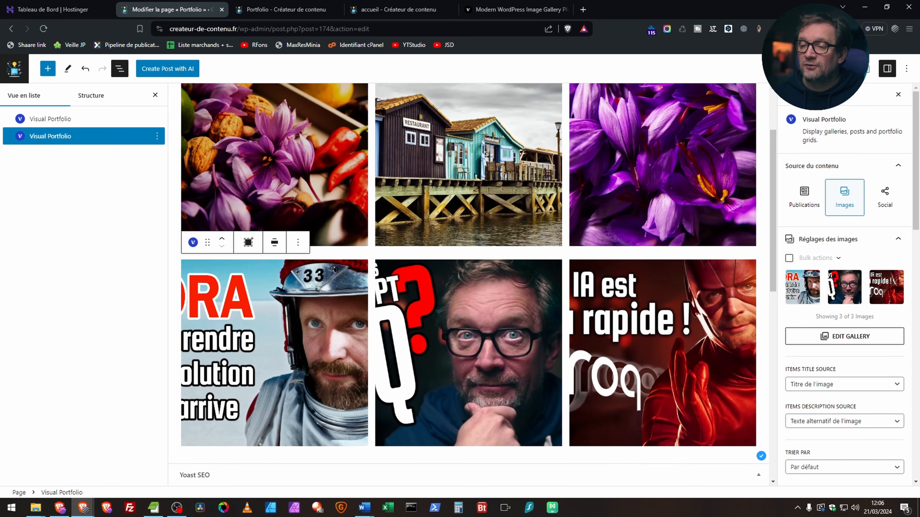
- Refresh the Portfolio page preview, play the SORA video from its thumbnail and pause it
{"action": "left_click", "coordinate": [292, 11]}
{"action": "key", "text": "F5"}
{"action": "scroll", "coordinate": [811, 263], "scroll_direction": "down", "scroll_amount": 3}
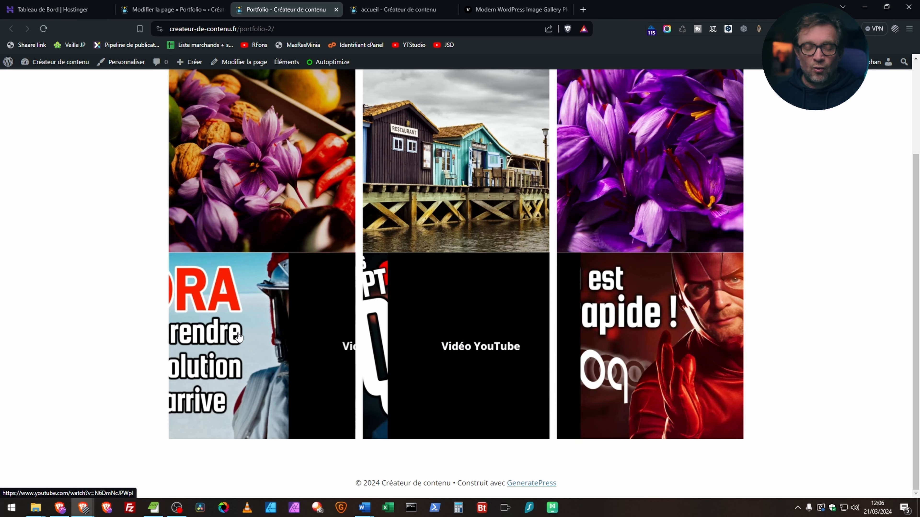
{"action": "left_click", "coordinate": [254, 326]}
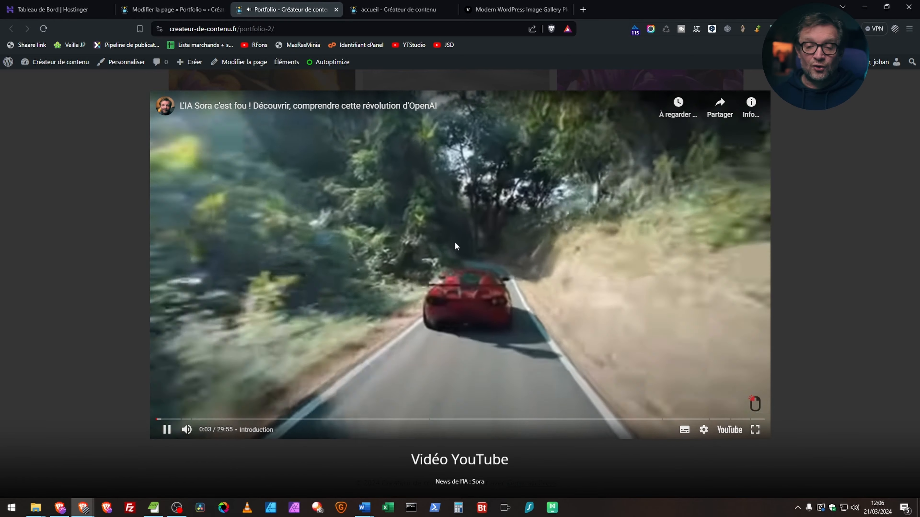
{"action": "left_click", "coordinate": [454, 242]}
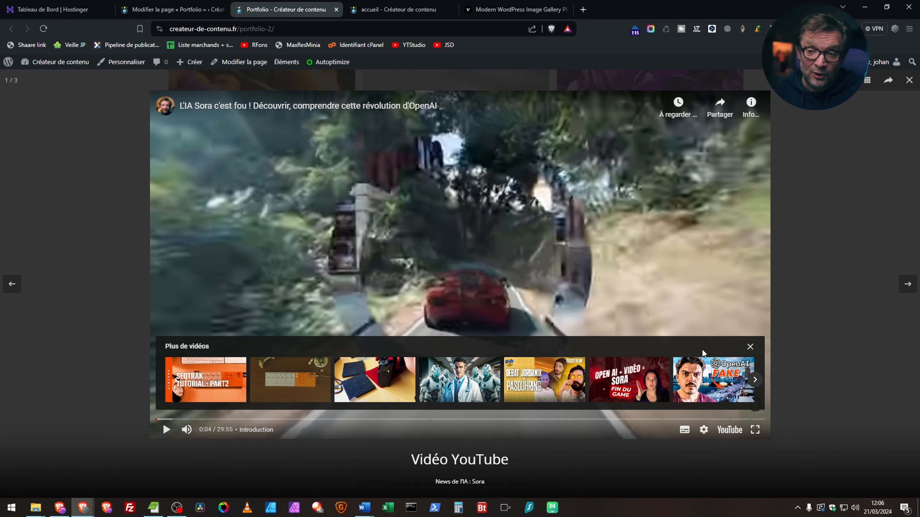
- Back in the page editor, add an H2 heading block reading "Photographies" below the video gallery
{"action": "left_click", "coordinate": [170, 10]}
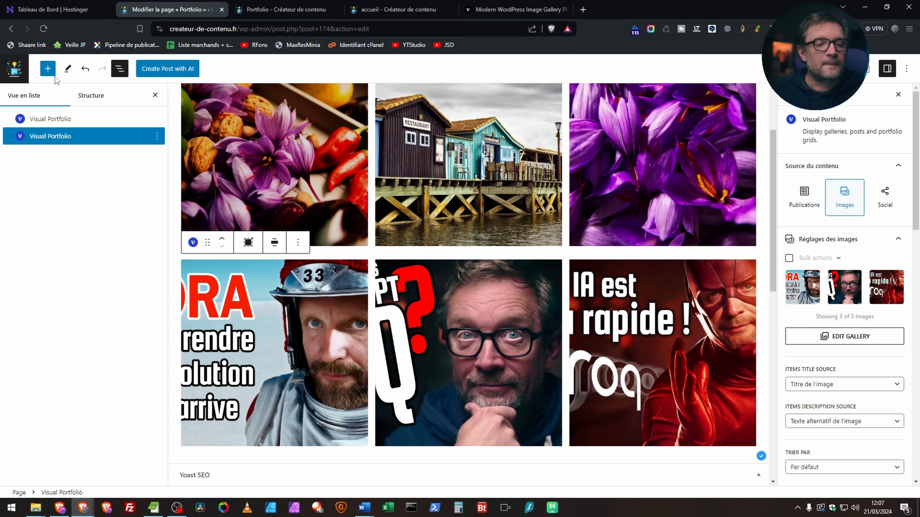
{"action": "left_click", "coordinate": [47, 69]}
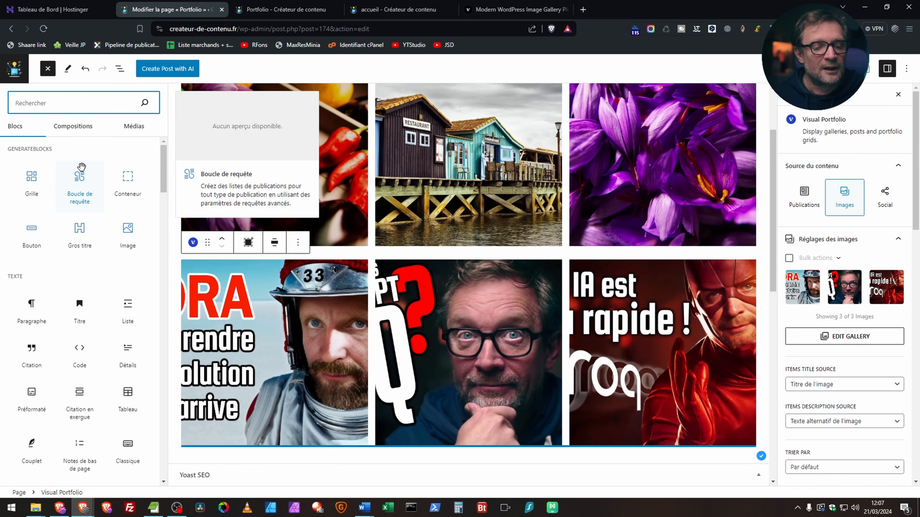
{"action": "left_click", "coordinate": [79, 307]}
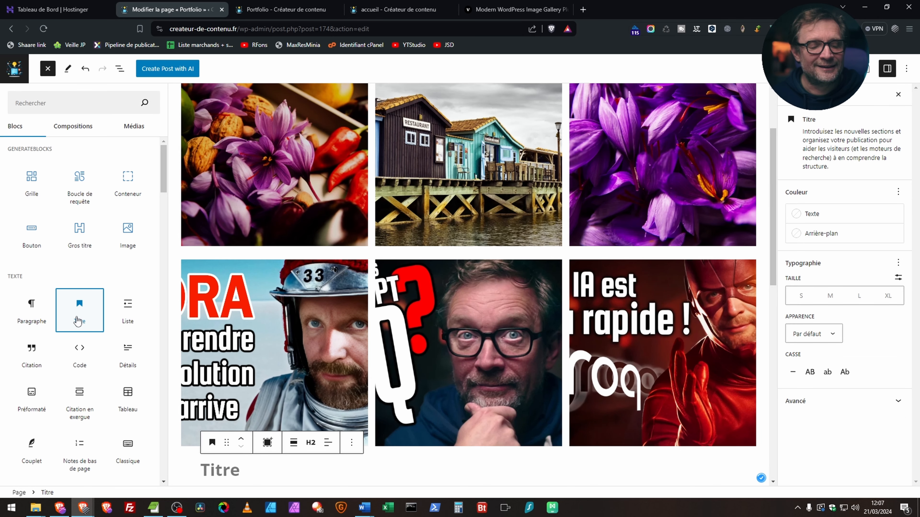
{"action": "left_click", "coordinate": [219, 470]}
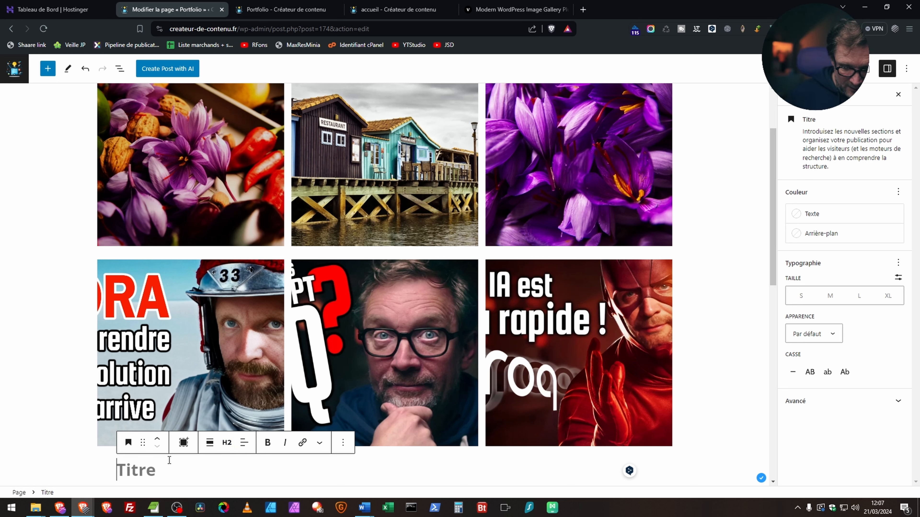
{"action": "type", "text": "Phot"}
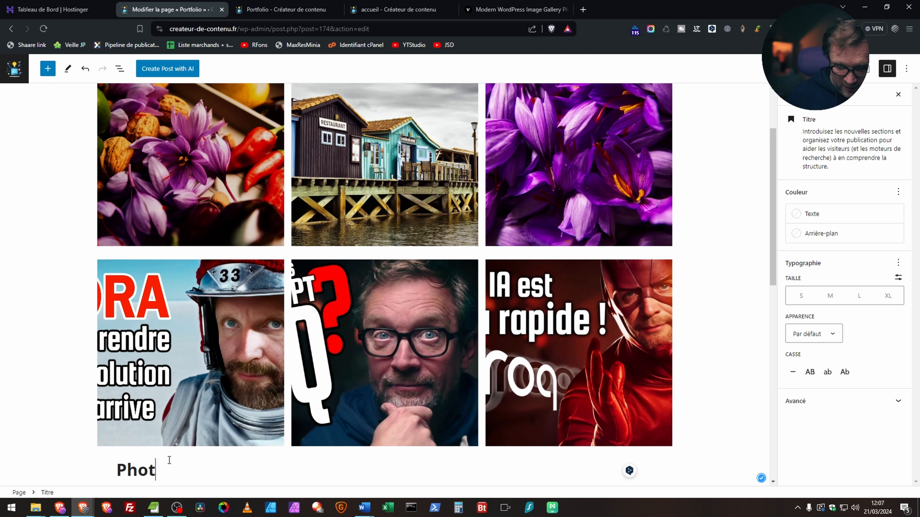
{"action": "type", "text": "ogr"}
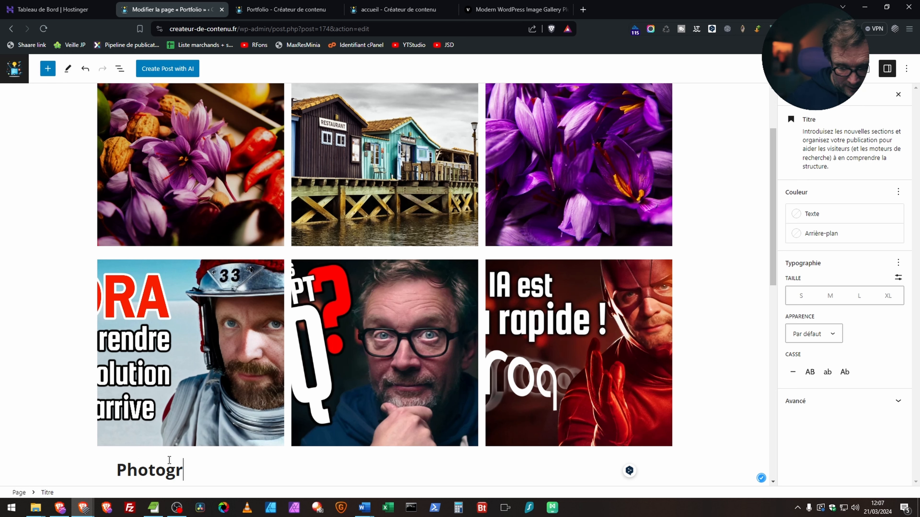
{"action": "type", "text": "aphies"}
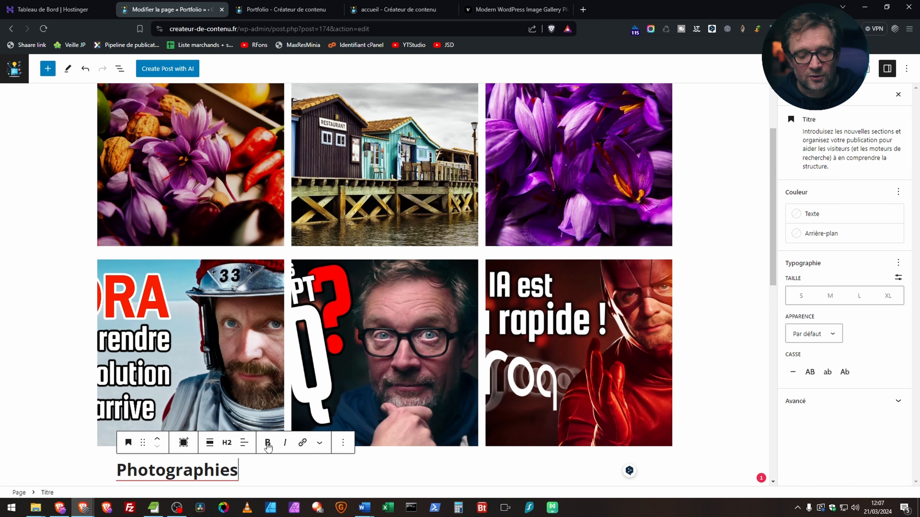
- Duplicate the Photographies heading and place one copy above each of the two Visual Portfolio galleries
{"action": "left_click", "coordinate": [121, 70]}
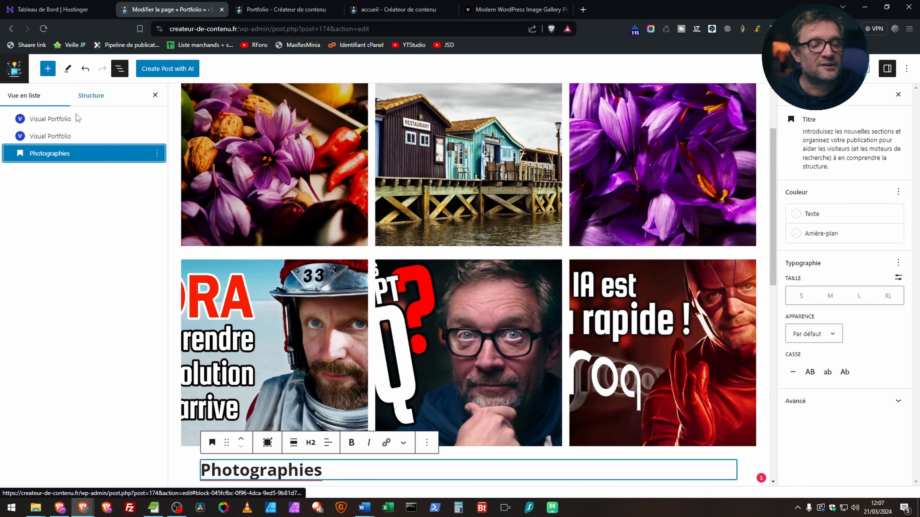
{"action": "left_click", "coordinate": [157, 153]}
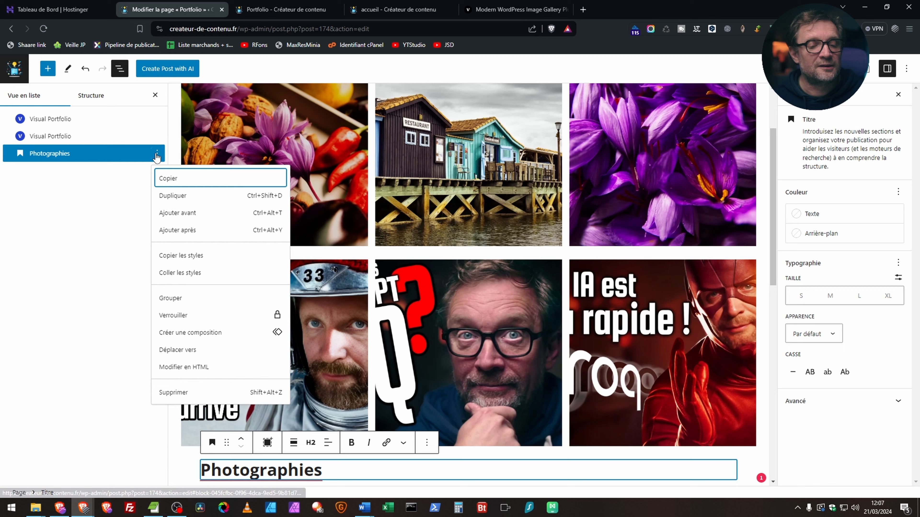
{"action": "left_click", "coordinate": [170, 196]}
{"action": "left_click_drag", "start_coordinate": [77, 154], "coordinate": [80, 113]}
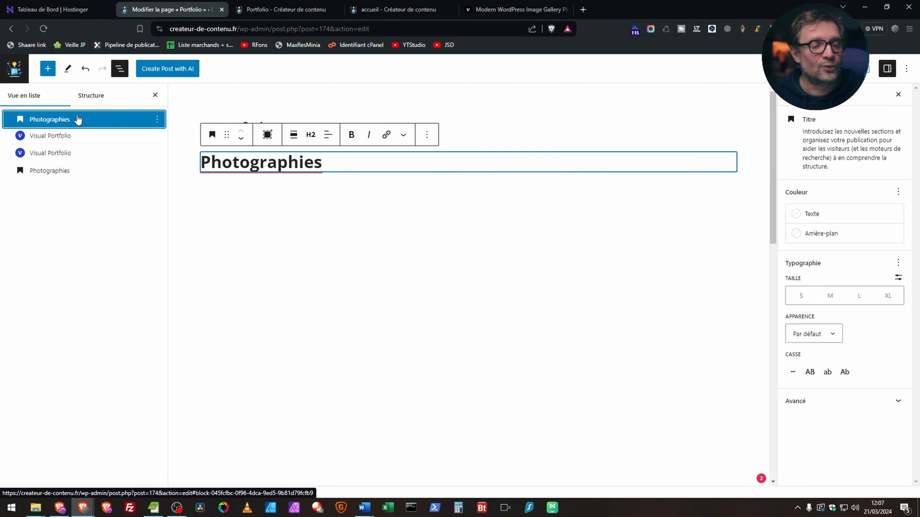
{"action": "left_click", "coordinate": [52, 172]}
{"action": "left_click_drag", "start_coordinate": [53, 173], "coordinate": [56, 145]}
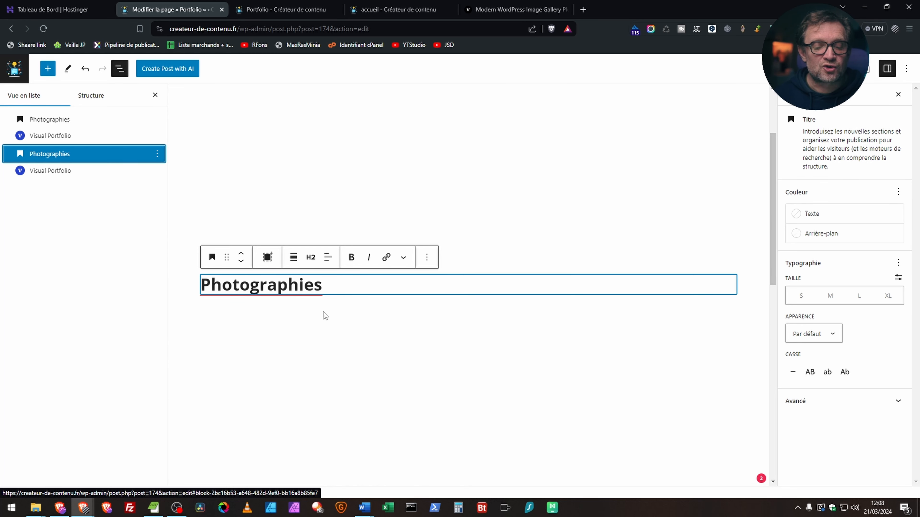
- Change the second Photographies heading to "Création de contenu vidéo" and save the page
{"action": "left_click_drag", "start_coordinate": [324, 282], "coordinate": [192, 279]}
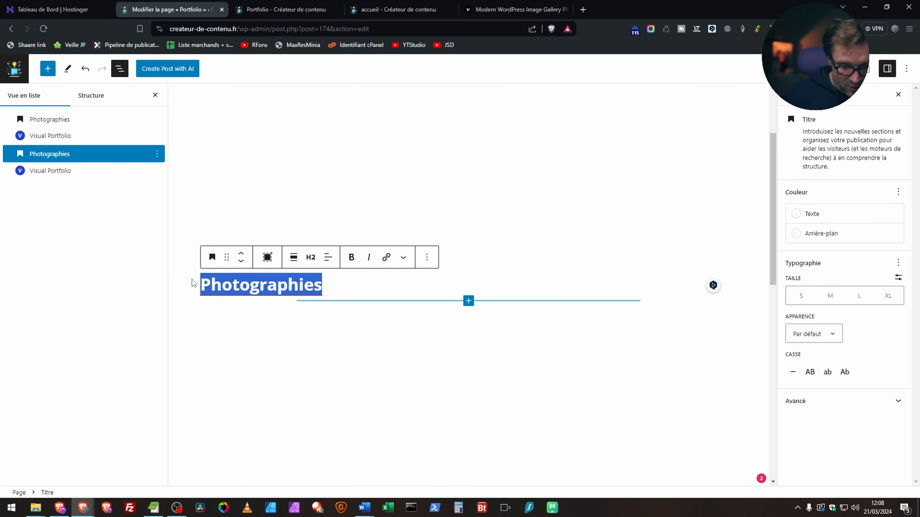
{"action": "type", "text": "Création"}
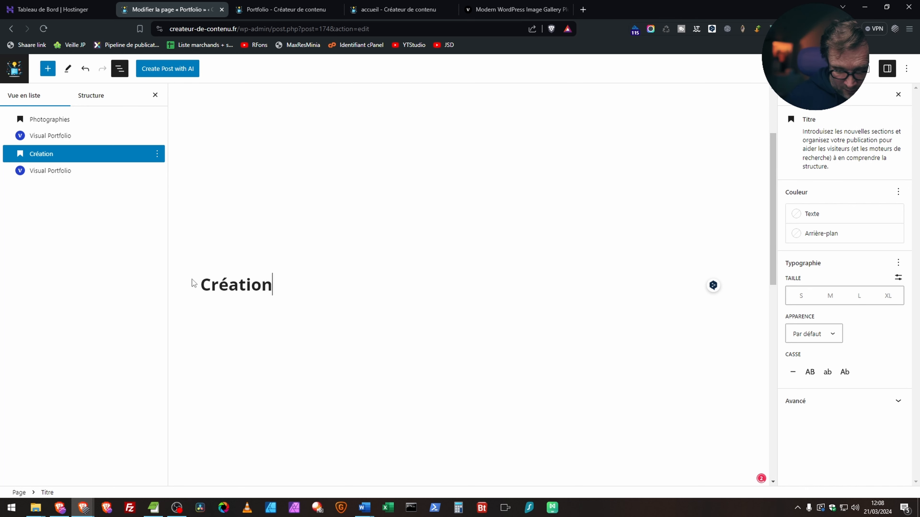
{"action": "type", "text": " de contenu "}
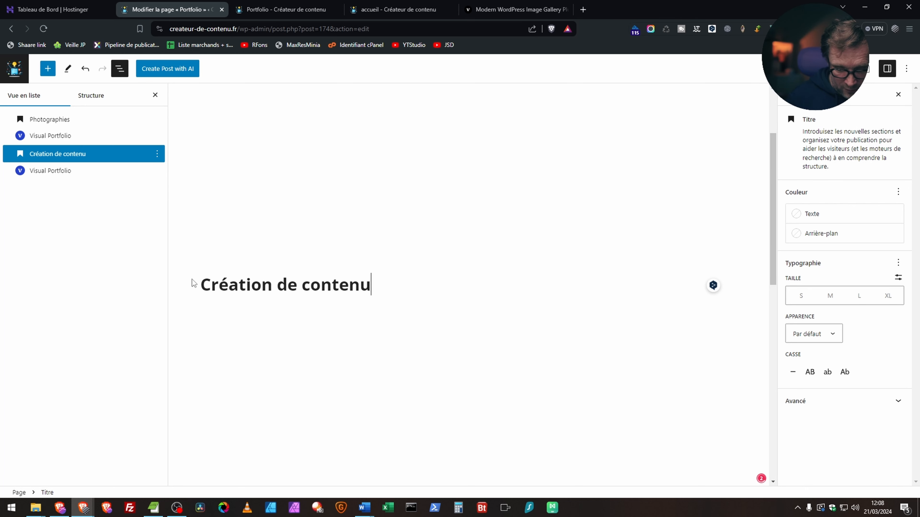
{"action": "type", "text": "vidéo"}
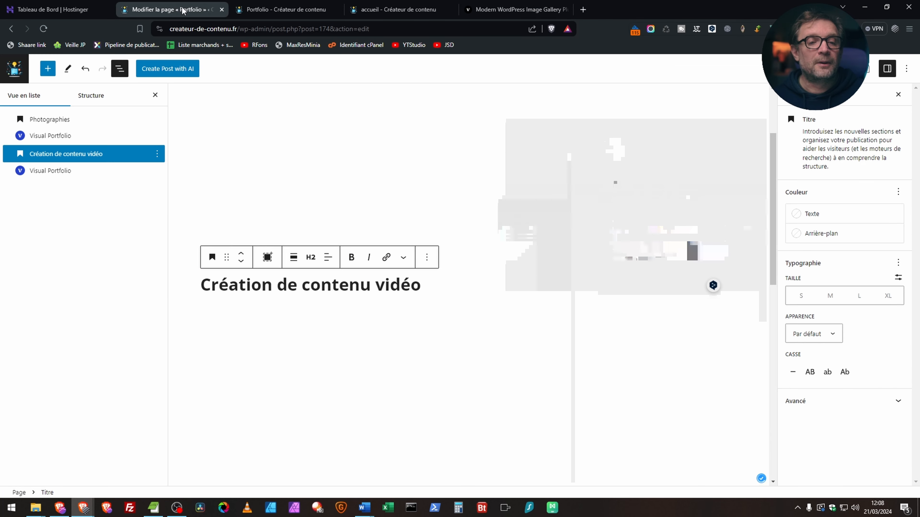
{"action": "key", "text": "ctrl+s"}
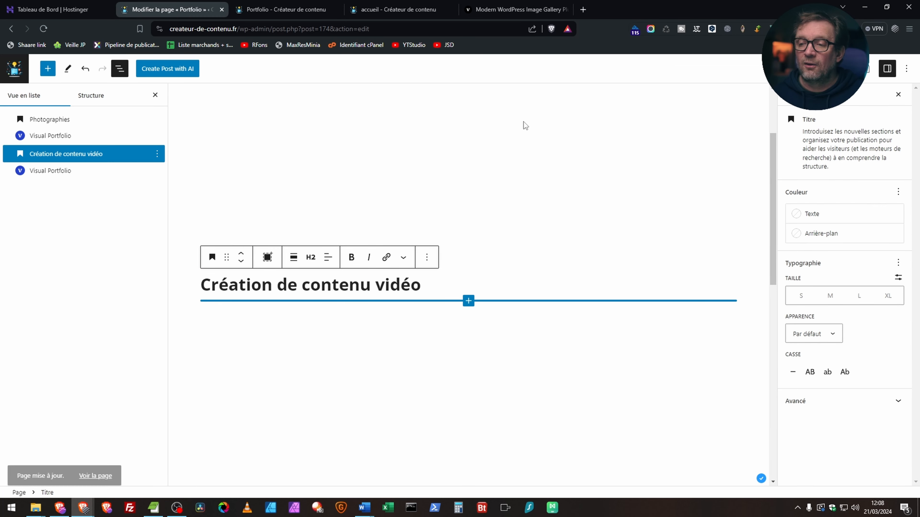
- Close the open video in the Portfolio page preview, refresh the page and review the headings above both galleries
{"action": "left_click", "coordinate": [282, 10]}
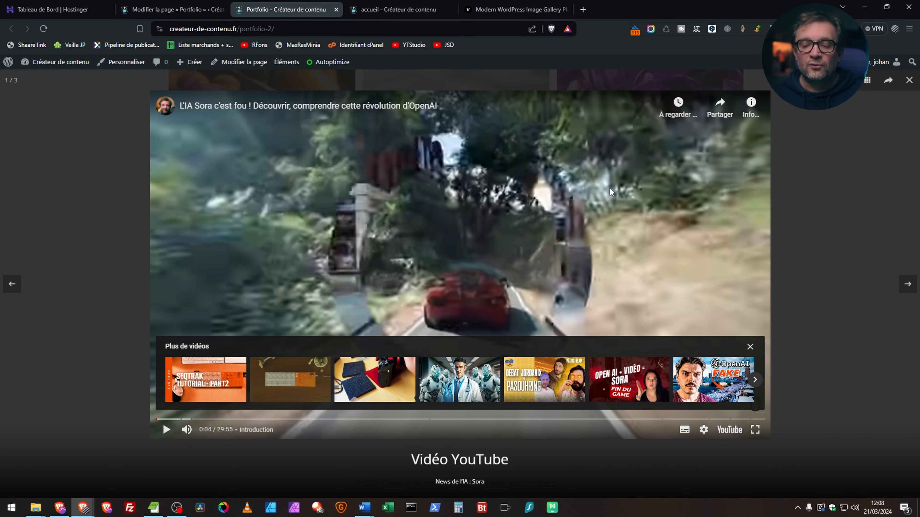
{"action": "left_click", "coordinate": [826, 216]}
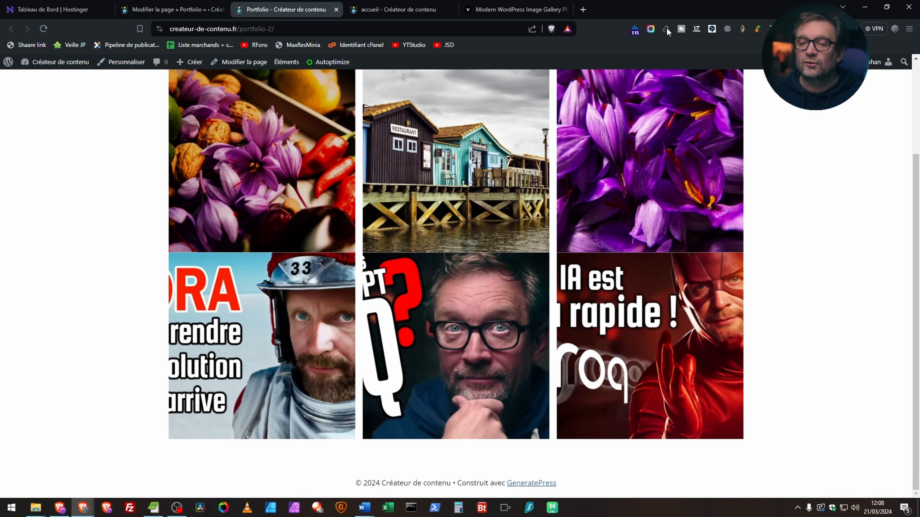
{"action": "left_click", "coordinate": [666, 28]}
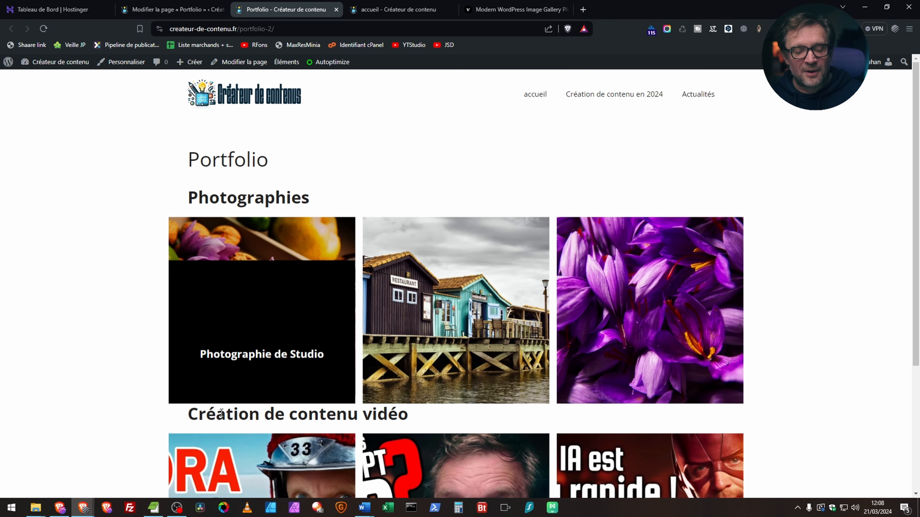
{"action": "scroll", "coordinate": [120, 380], "scroll_direction": "down", "scroll_amount": 2}
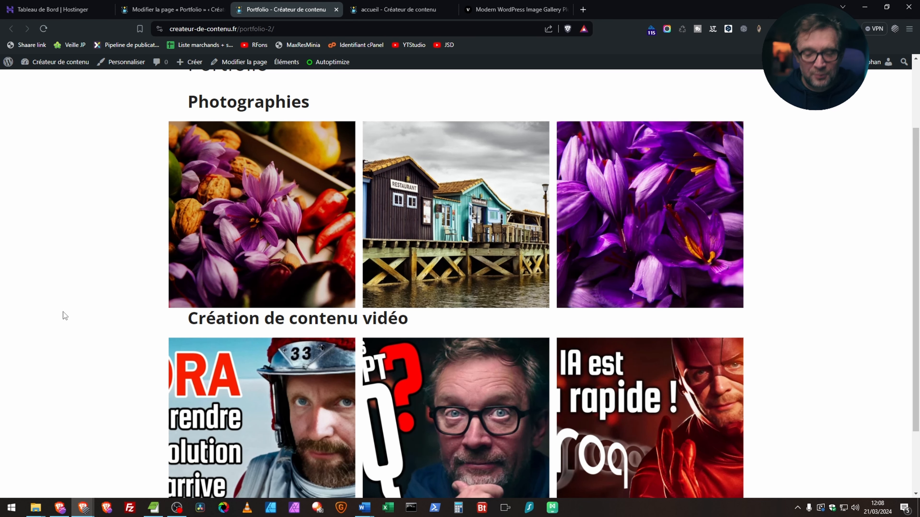
{"action": "scroll", "coordinate": [64, 312], "scroll_direction": "down", "scroll_amount": 2}
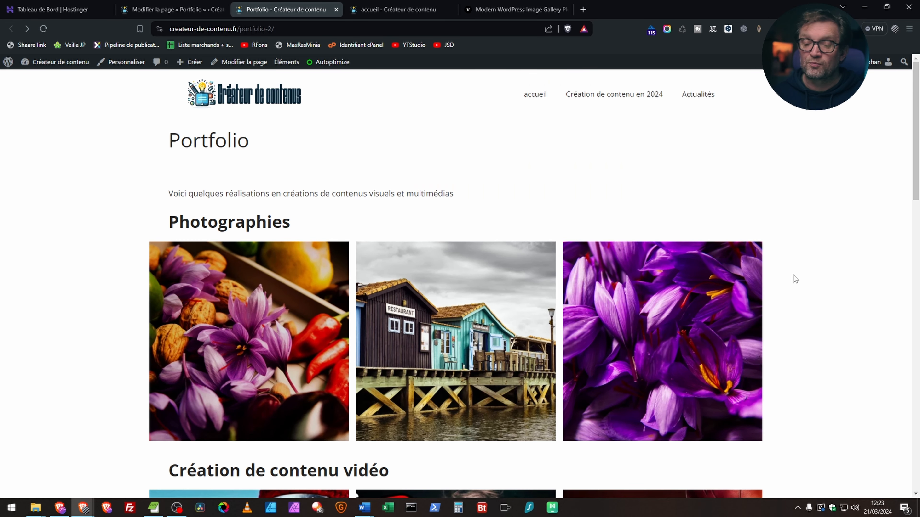
- Examine the Portfolio page down to the "Sur le blog" section, viewing the village image from "Génération par IA" enlarged
{"action": "scroll", "coordinate": [792, 274], "scroll_direction": "down", "scroll_amount": 10}
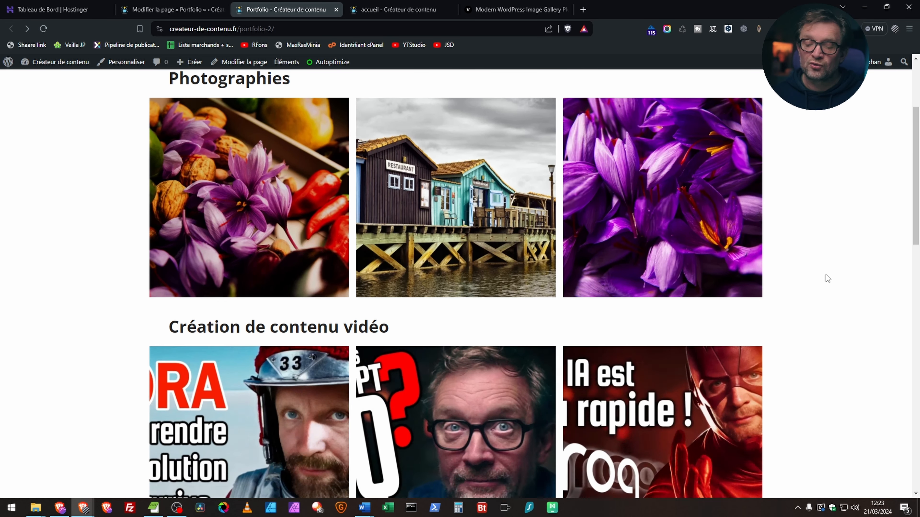
{"action": "scroll", "coordinate": [842, 277], "scroll_direction": "down", "scroll_amount": 1}
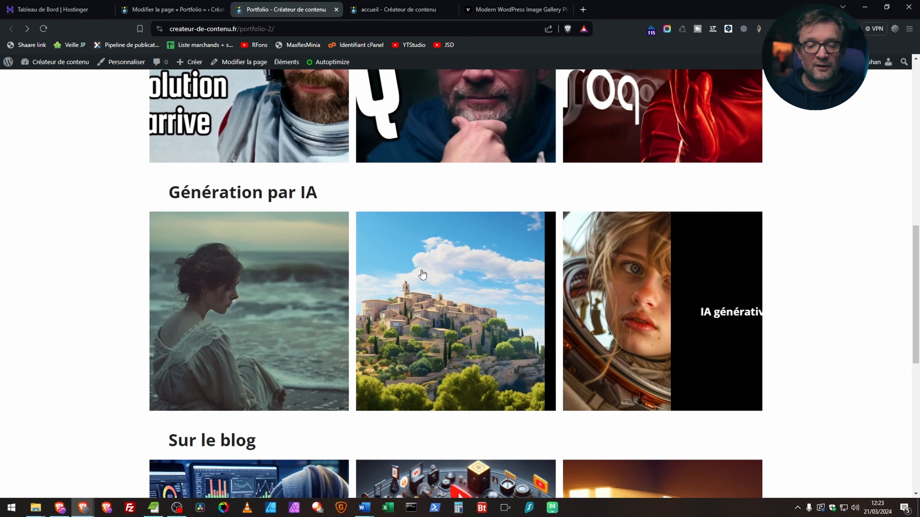
{"action": "left_click", "coordinate": [446, 283]}
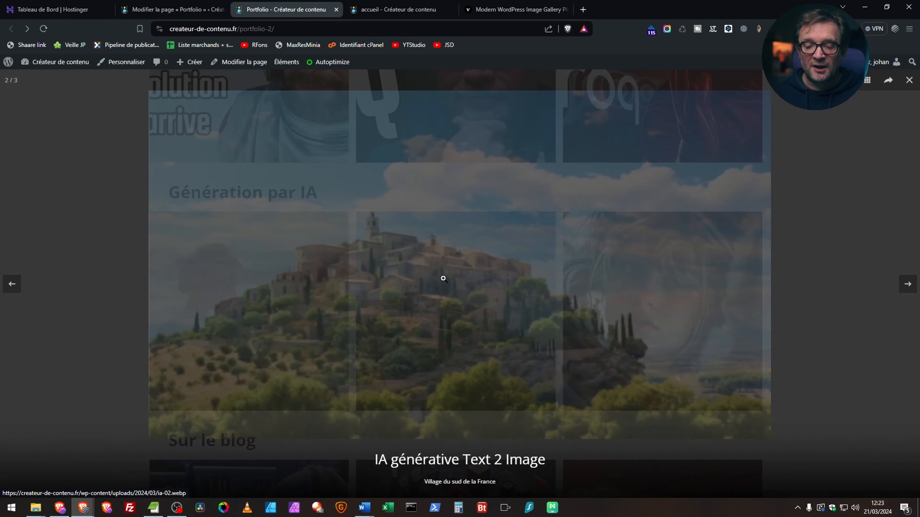
{"action": "left_click", "coordinate": [810, 281]}
{"action": "scroll", "coordinate": [819, 271], "scroll_direction": "down", "scroll_amount": 5}
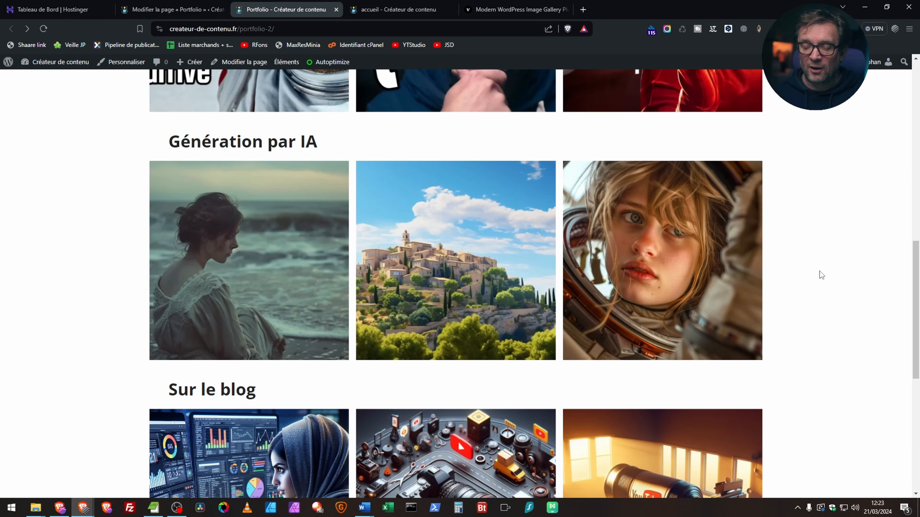
{"action": "scroll", "coordinate": [827, 270], "scroll_direction": "down", "scroll_amount": 3}
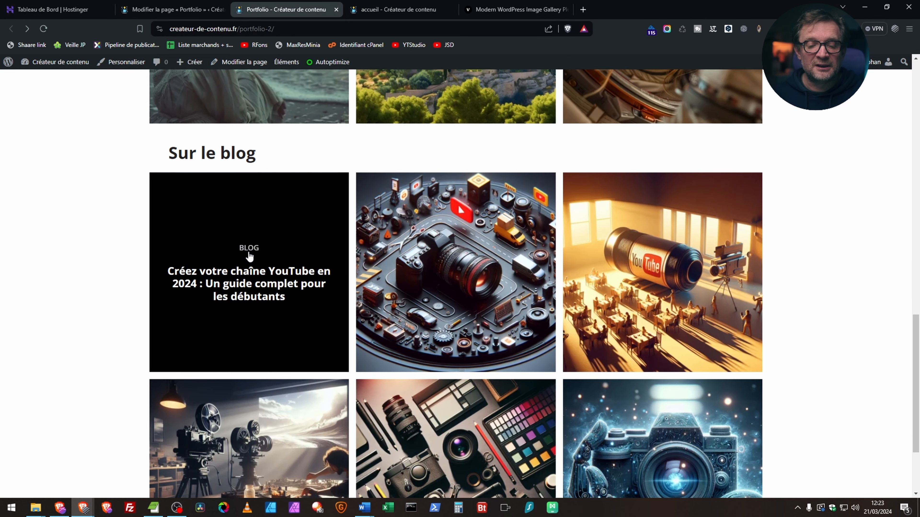
{"action": "scroll", "coordinate": [653, 249], "scroll_direction": "down", "scroll_amount": 3}
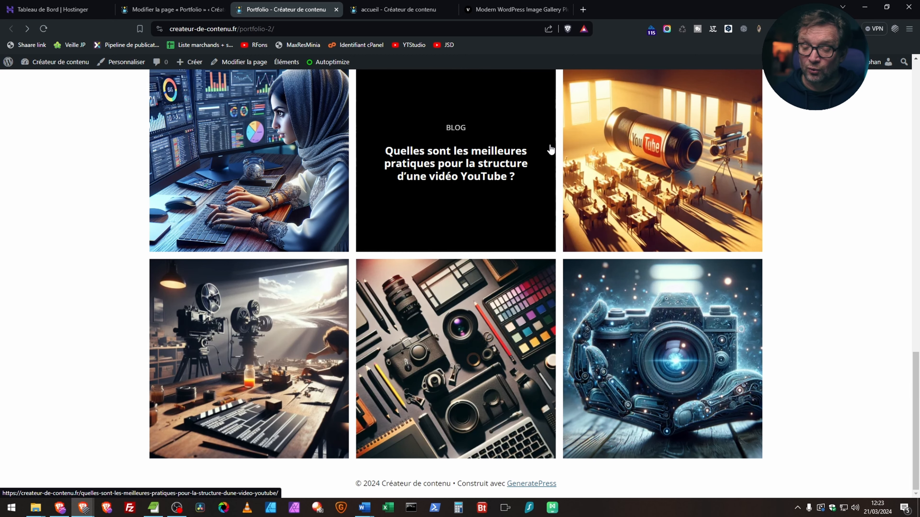
{"action": "scroll", "coordinate": [228, 344], "scroll_direction": "up", "scroll_amount": 11}
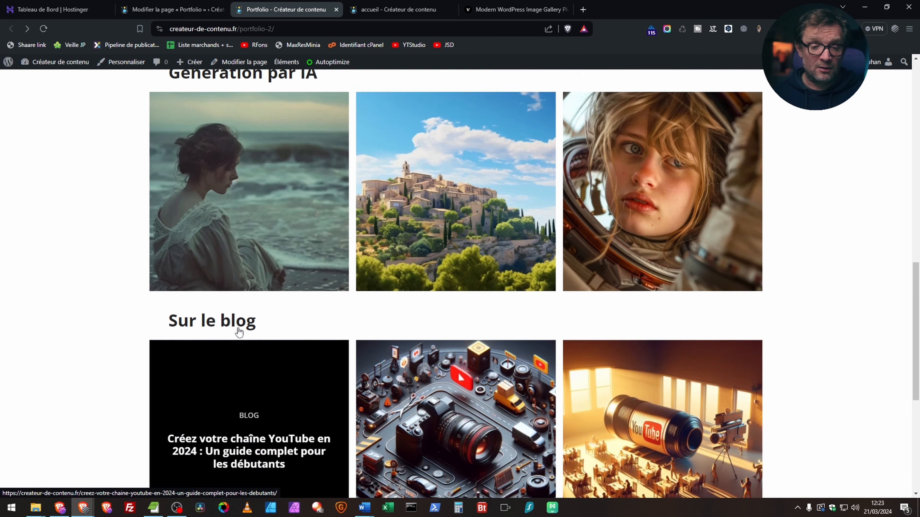
- Back in the page editor, examine the content source settings of the "Sur le blog" gallery and the page's other gallery sections
{"action": "left_click", "coordinate": [194, 8]}
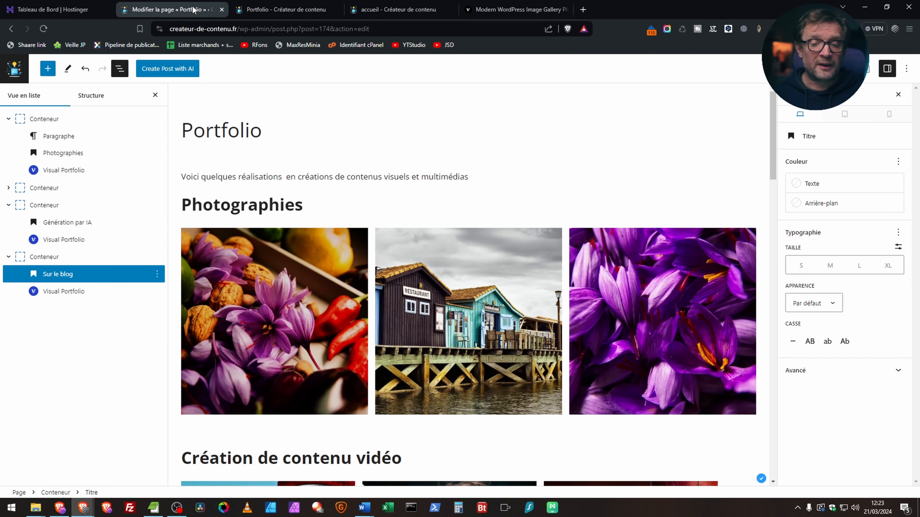
{"action": "scroll", "coordinate": [542, 160], "scroll_direction": "down", "scroll_amount": 15}
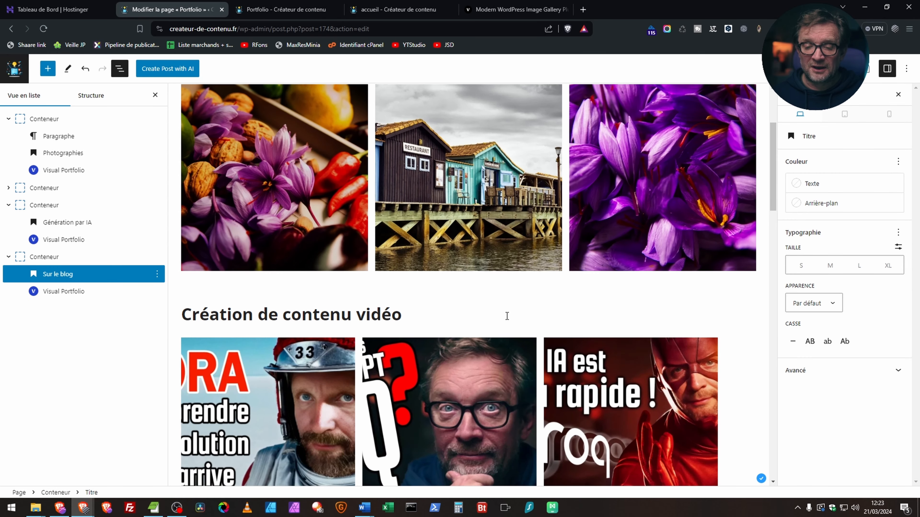
{"action": "scroll", "coordinate": [755, 312], "scroll_direction": "down", "scroll_amount": 8}
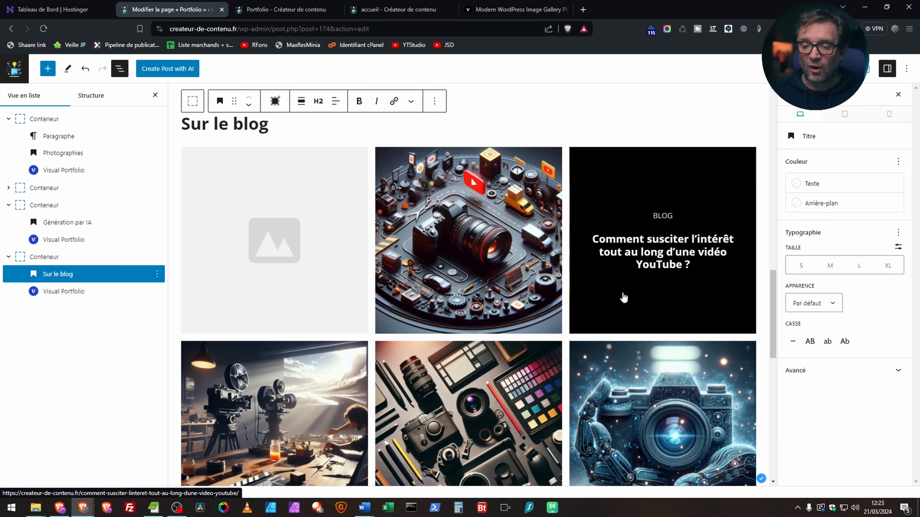
{"action": "left_click", "coordinate": [540, 235]}
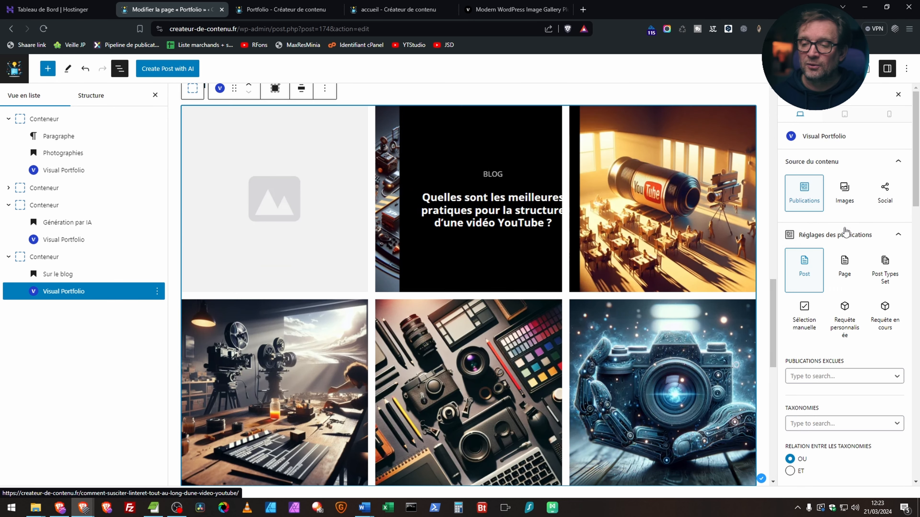
{"action": "scroll", "coordinate": [481, 240], "scroll_direction": "up", "scroll_amount": 5}
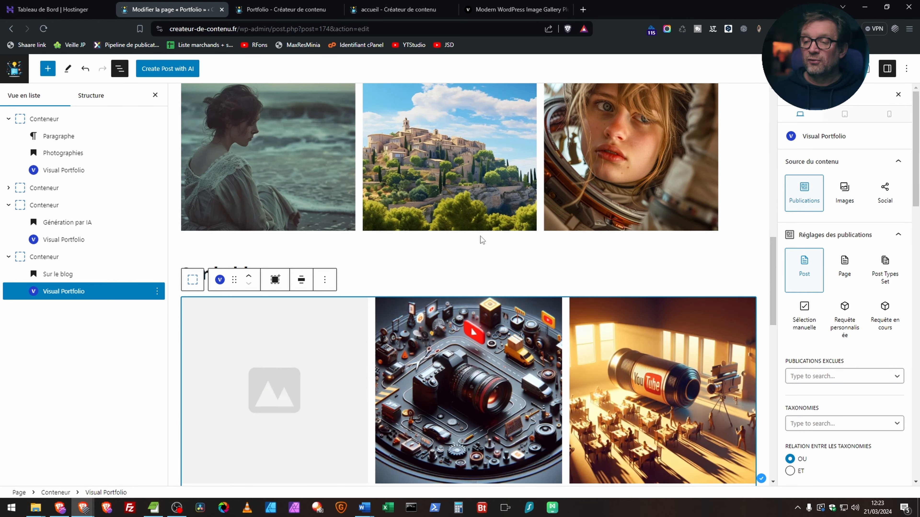
{"action": "scroll", "coordinate": [463, 250], "scroll_direction": "up", "scroll_amount": 4}
{"action": "scroll", "coordinate": [497, 310], "scroll_direction": "up", "scroll_amount": 10}
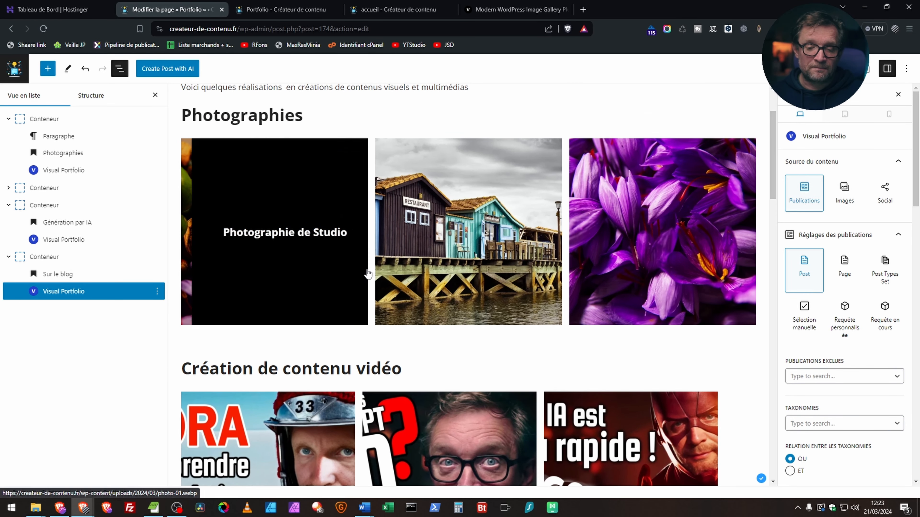
{"action": "scroll", "coordinate": [488, 284], "scroll_direction": "down", "scroll_amount": 5}
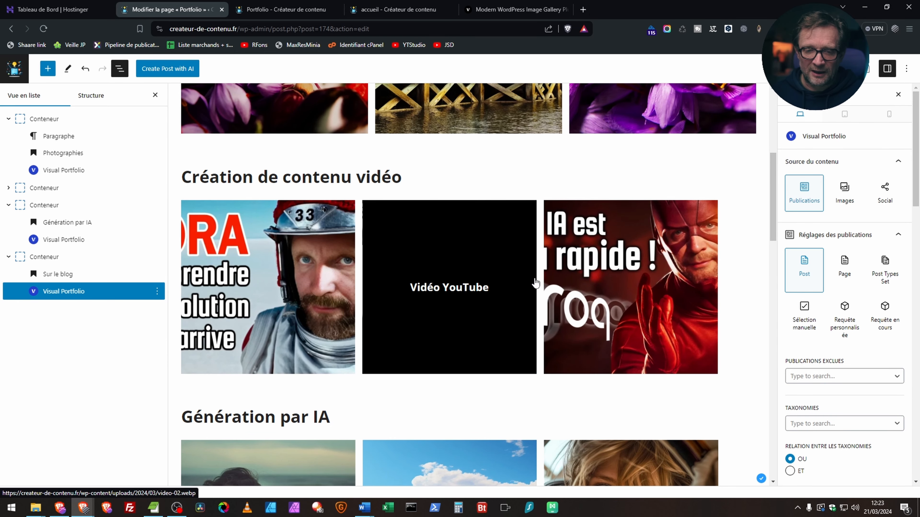
{"action": "scroll", "coordinate": [632, 274], "scroll_direction": "down", "scroll_amount": 1}
{"action": "scroll", "coordinate": [379, 364], "scroll_direction": "down", "scroll_amount": 1}
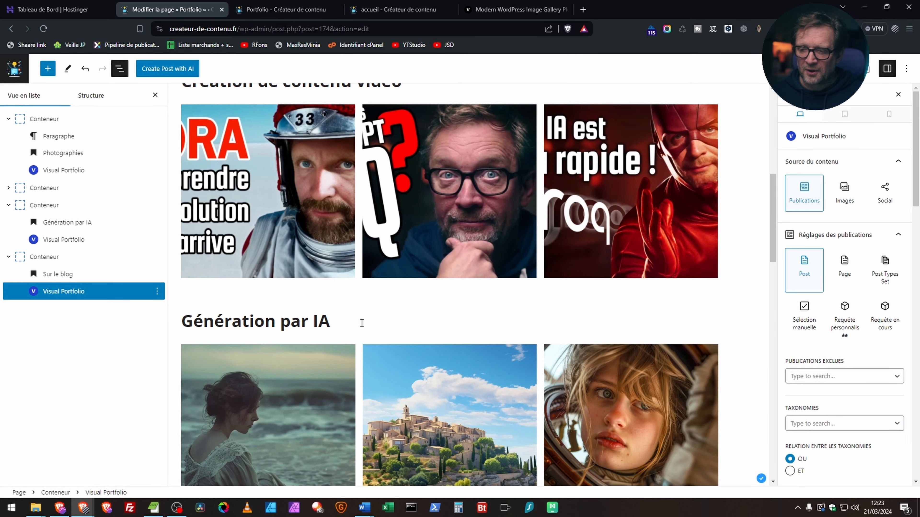
{"action": "scroll", "coordinate": [282, 226], "scroll_direction": "up", "scroll_amount": 2}
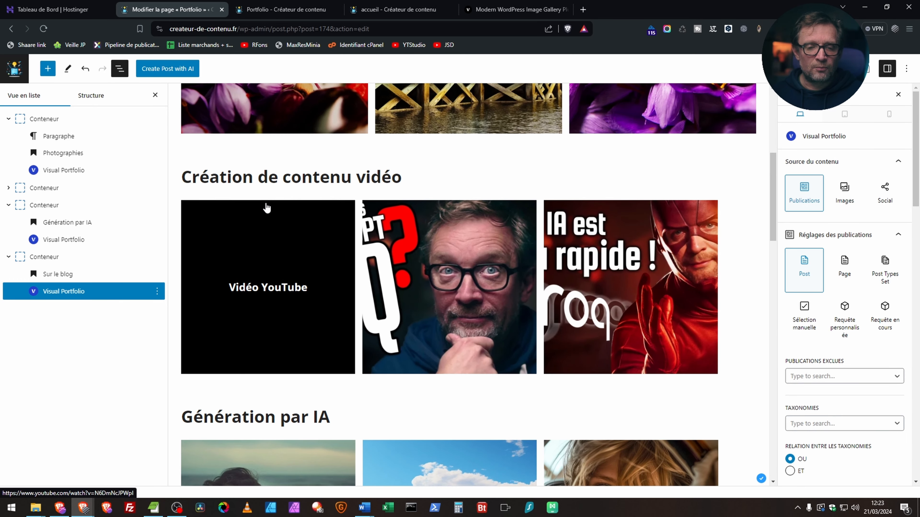
- In the layout item settings of the "Création de contenu vidéo" gallery, set both the gap and the vertical gap to 21
{"action": "left_click", "coordinate": [286, 225]}
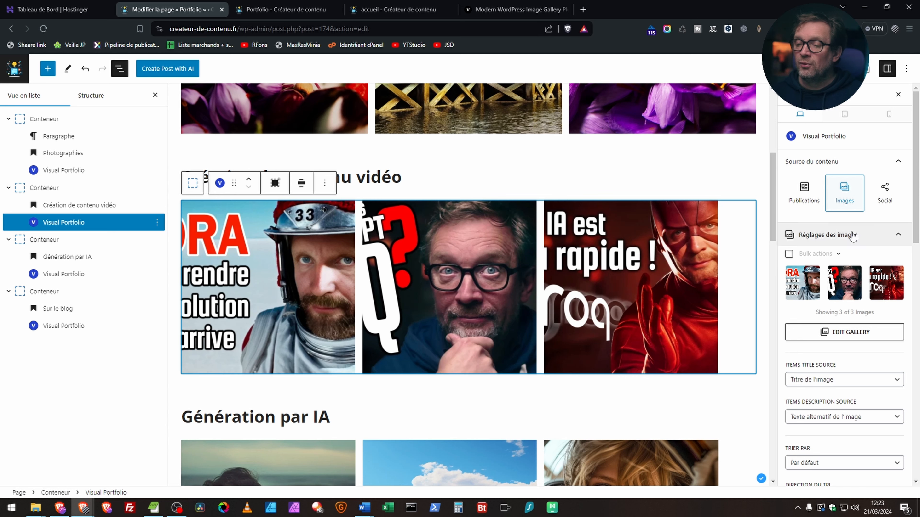
{"action": "scroll", "coordinate": [857, 253], "scroll_direction": "down", "scroll_amount": 5}
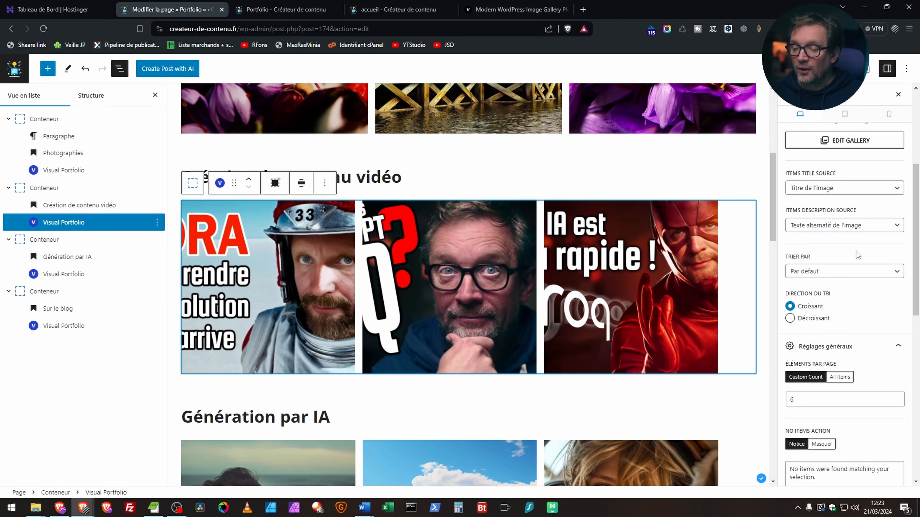
{"action": "scroll", "coordinate": [861, 261], "scroll_direction": "down", "scroll_amount": 1}
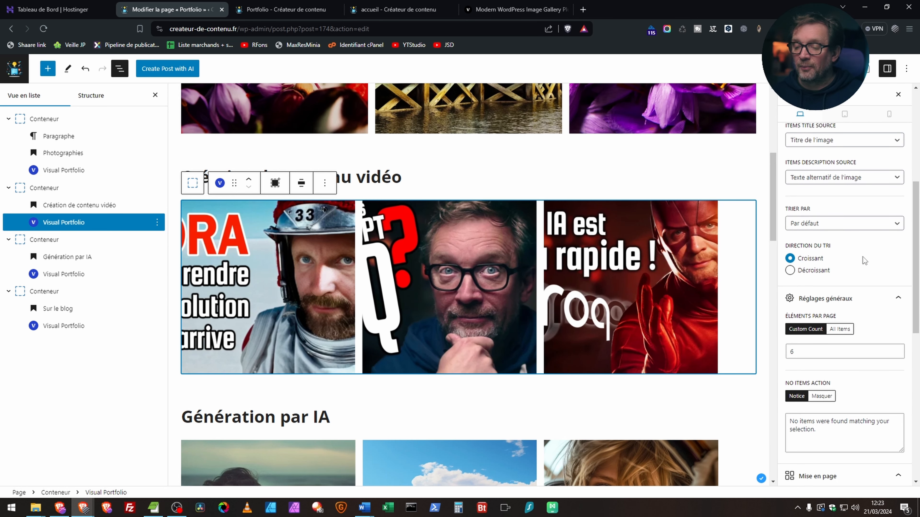
{"action": "scroll", "coordinate": [864, 260], "scroll_direction": "down", "scroll_amount": 6}
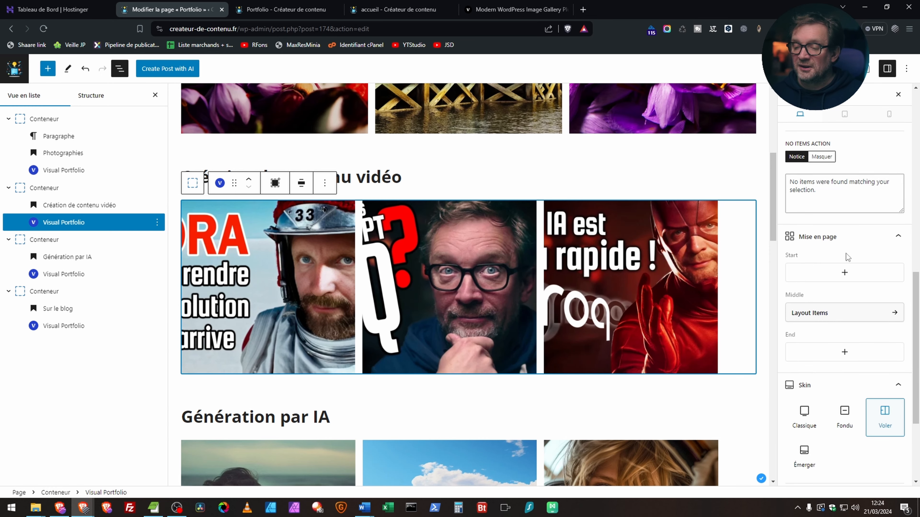
{"action": "left_click", "coordinate": [845, 317]}
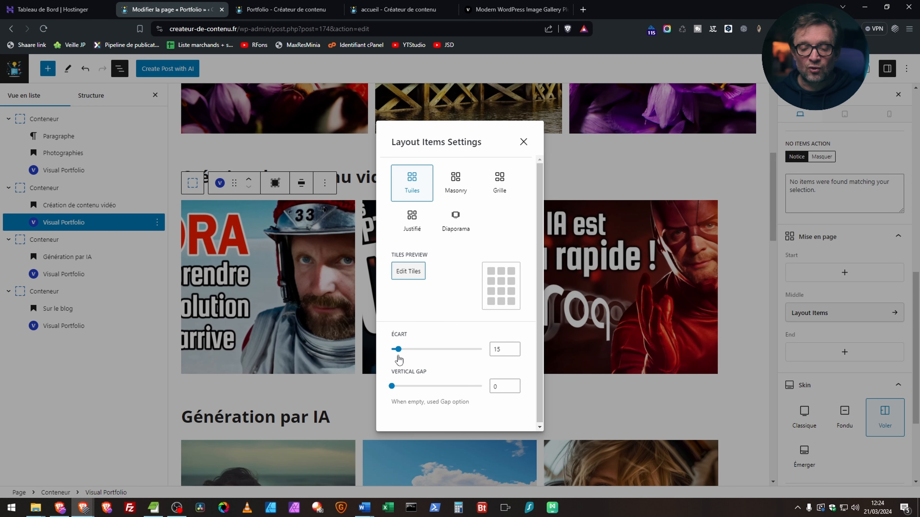
{"action": "mouse_move", "coordinate": [399, 351]}
{"action": "left_mouse_down"}
{"action": "mouse_move", "coordinate": [420, 350]}
{"action": "mouse_move", "coordinate": [389, 350]}
{"action": "mouse_move", "coordinate": [403, 351]}
{"action": "left_mouse_up"}
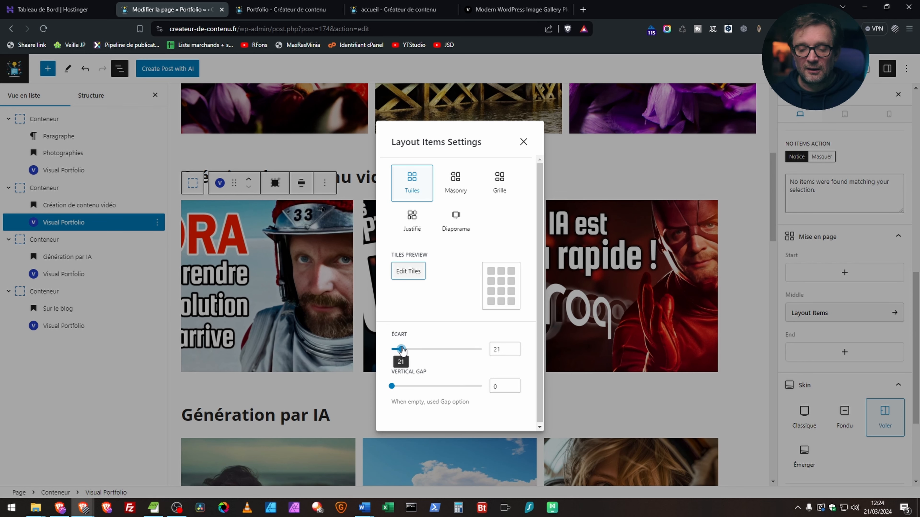
{"action": "left_click_drag", "start_coordinate": [392, 390], "coordinate": [402, 390]}
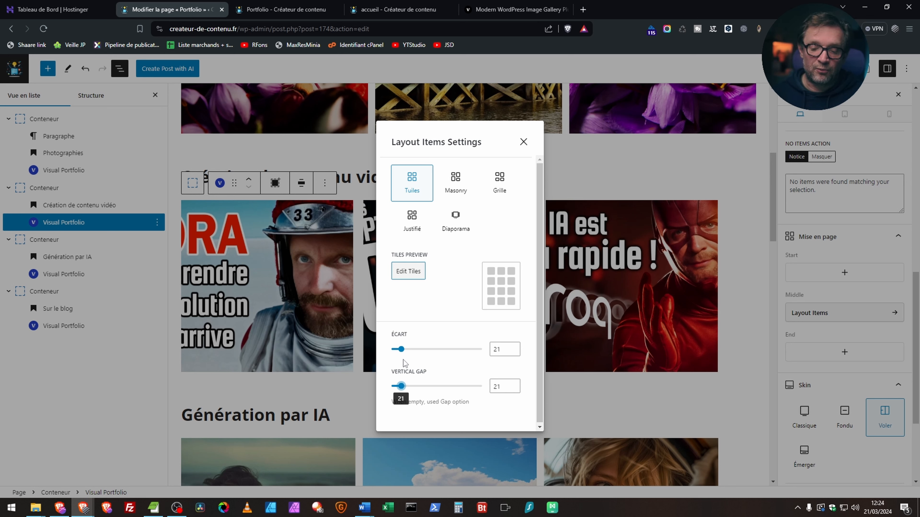
{"action": "left_click", "coordinate": [524, 141]}
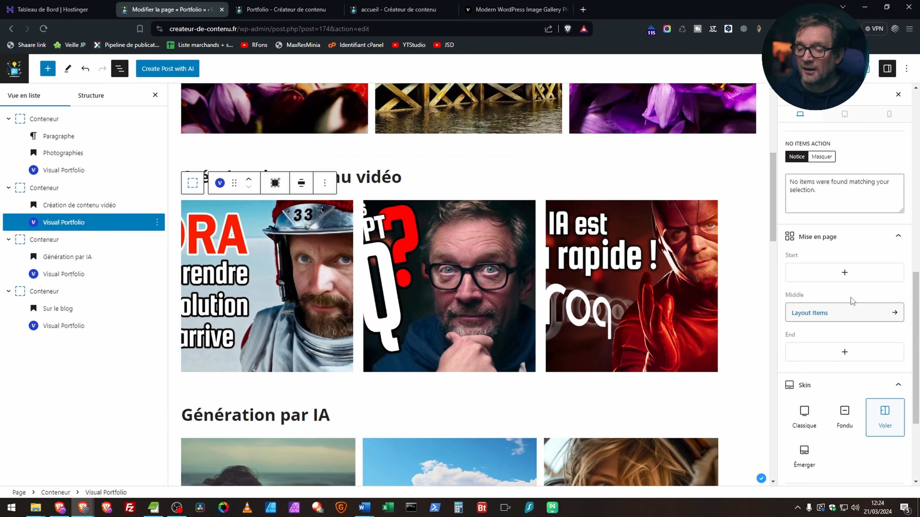
{"action": "scroll", "coordinate": [861, 288], "scroll_direction": "down", "scroll_amount": 3}
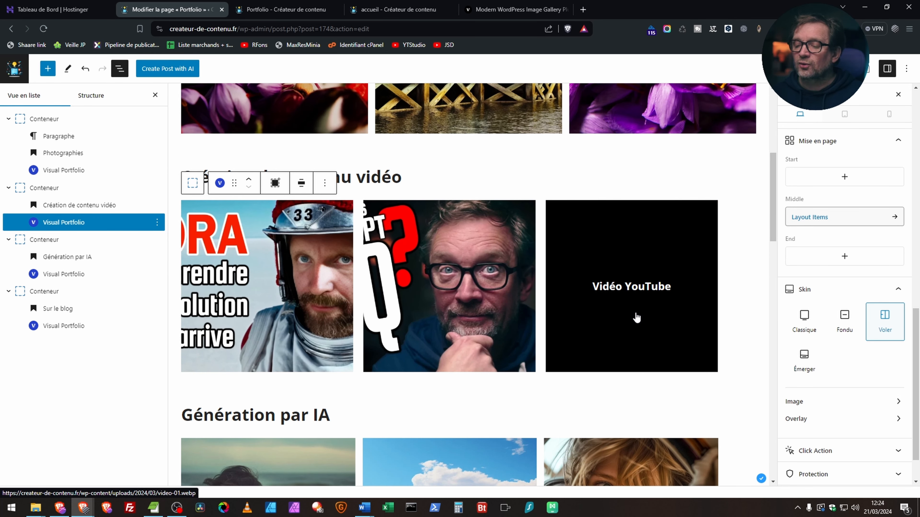
- Try the Fondu skin on the "Création de contenu vidéo" gallery and settle on the Émerger skin
{"action": "left_click", "coordinate": [844, 319]}
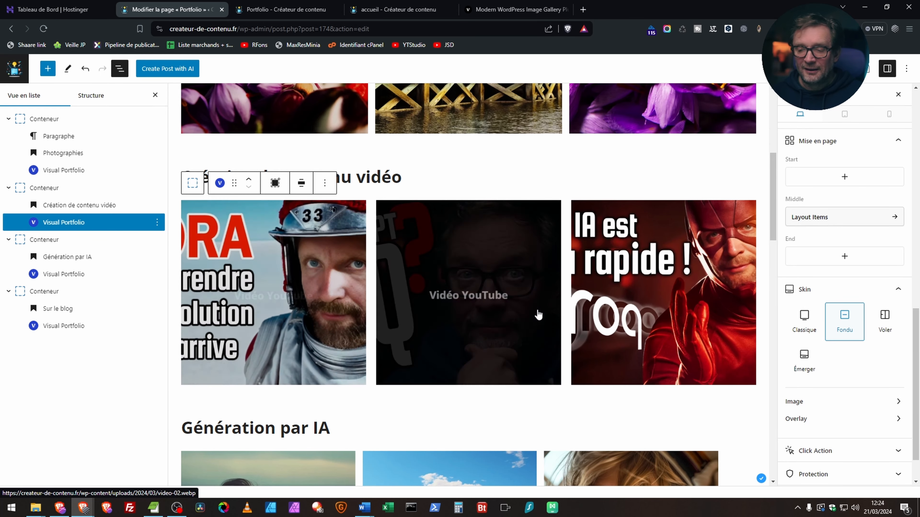
{"action": "left_click", "coordinate": [804, 360]}
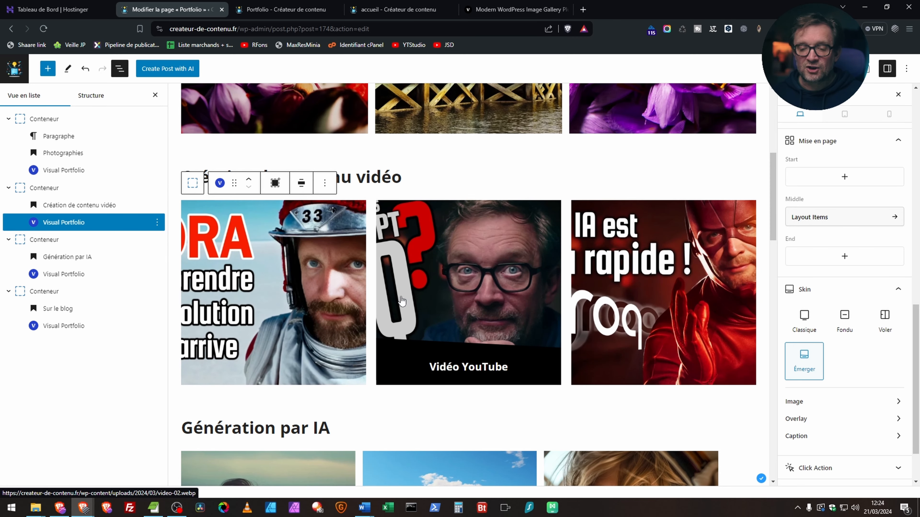
- Select the "Sur le blog" gallery and examine its content source, post query, sorting and general settings
{"action": "scroll", "coordinate": [671, 289], "scroll_direction": "down", "scroll_amount": 6}
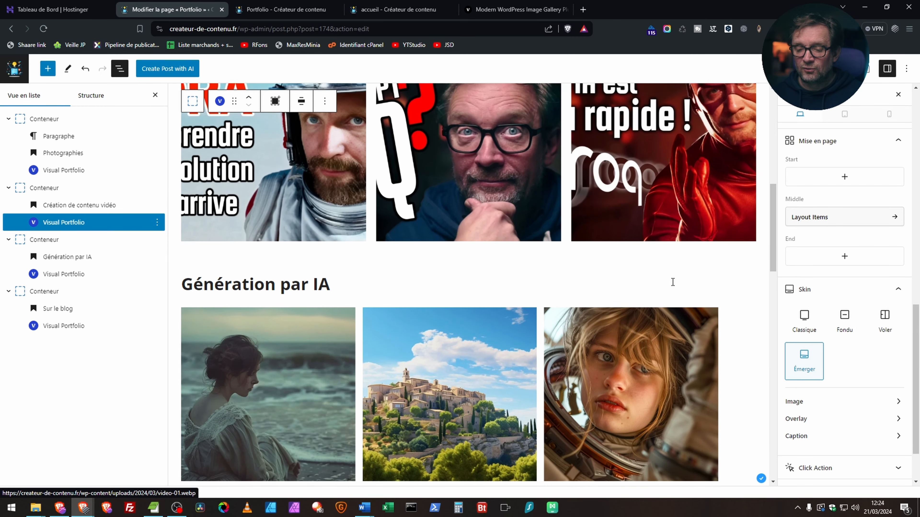
{"action": "scroll", "coordinate": [690, 260], "scroll_direction": "down", "scroll_amount": 1}
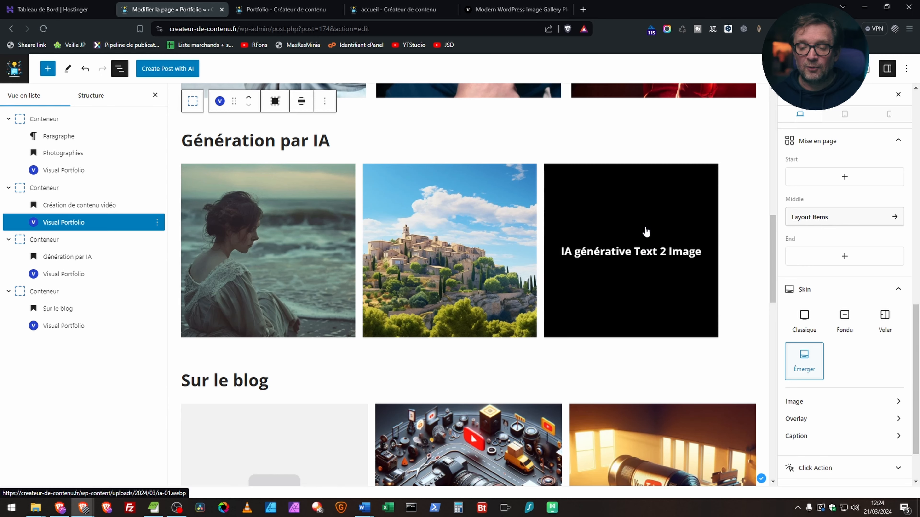
{"action": "scroll", "coordinate": [647, 218], "scroll_direction": "down", "scroll_amount": 8}
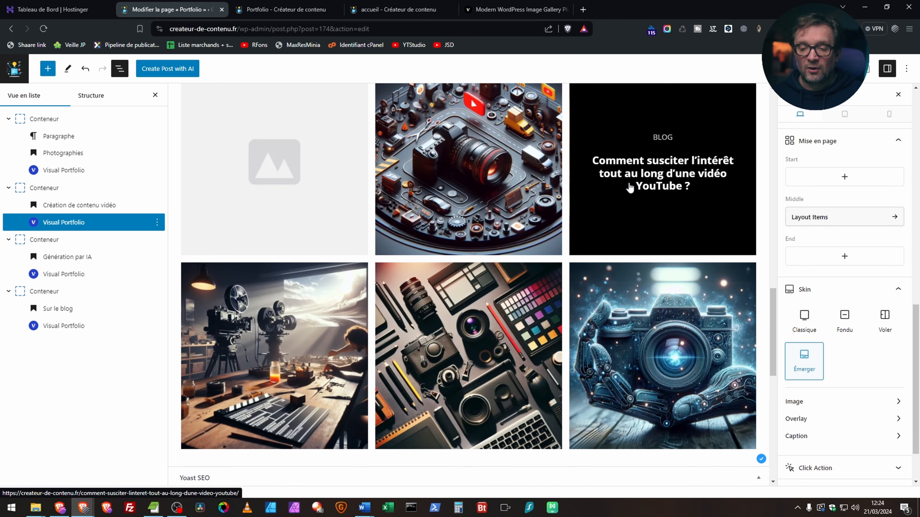
{"action": "left_click", "coordinate": [619, 219]}
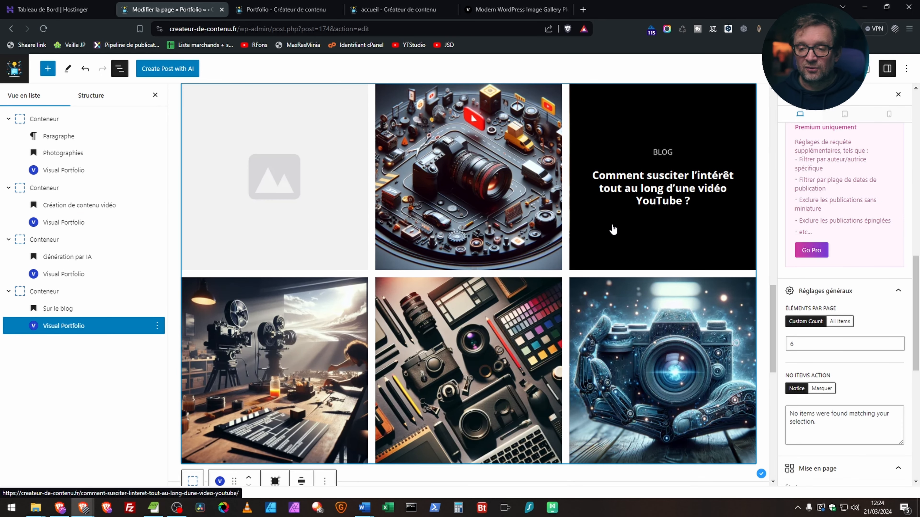
{"action": "scroll", "coordinate": [882, 306], "scroll_direction": "up", "scroll_amount": 10}
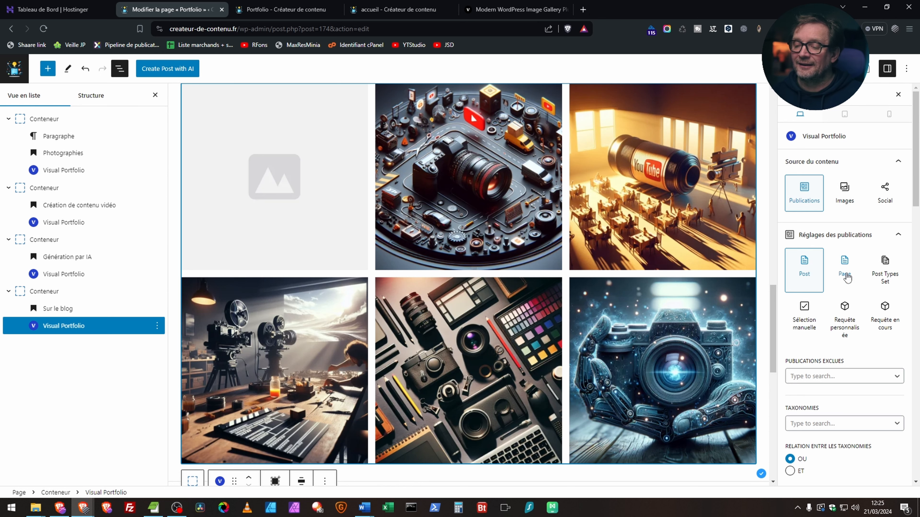
{"action": "scroll", "coordinate": [851, 290], "scroll_direction": "down", "scroll_amount": 4}
{"action": "scroll", "coordinate": [848, 280], "scroll_direction": "down", "scroll_amount": 3}
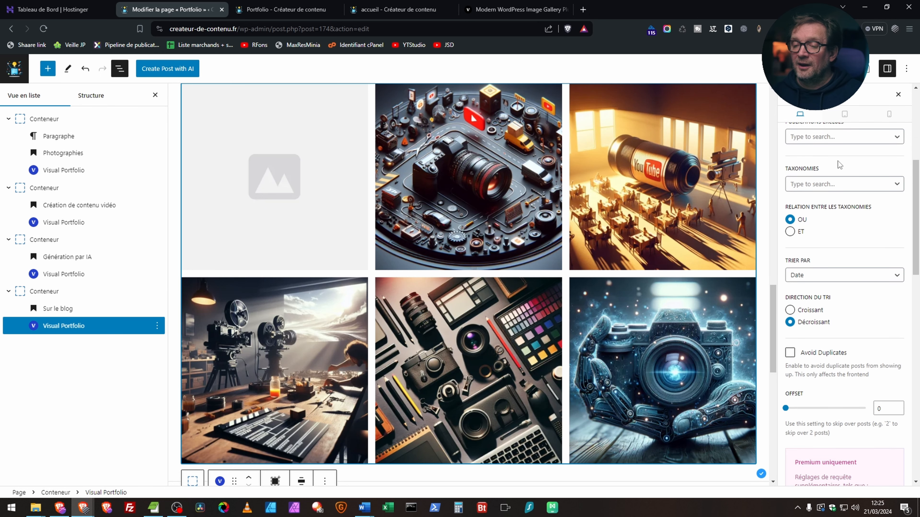
{"action": "scroll", "coordinate": [855, 181], "scroll_direction": "up", "scroll_amount": 1}
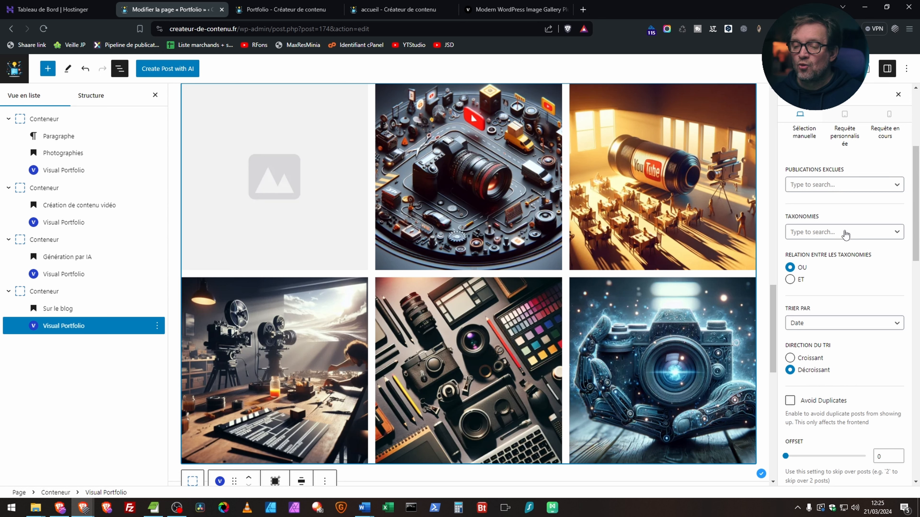
{"action": "scroll", "coordinate": [844, 236], "scroll_direction": "down", "scroll_amount": 1}
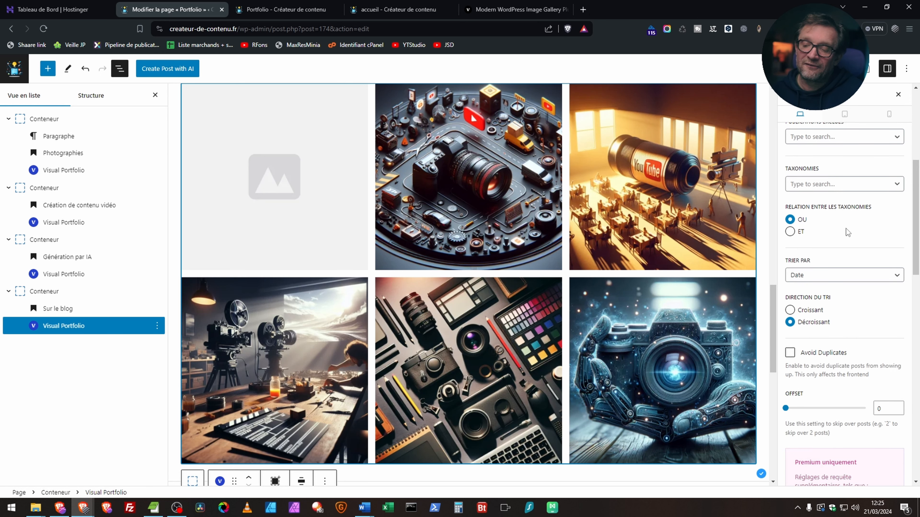
{"action": "scroll", "coordinate": [848, 232], "scroll_direction": "down", "scroll_amount": 2}
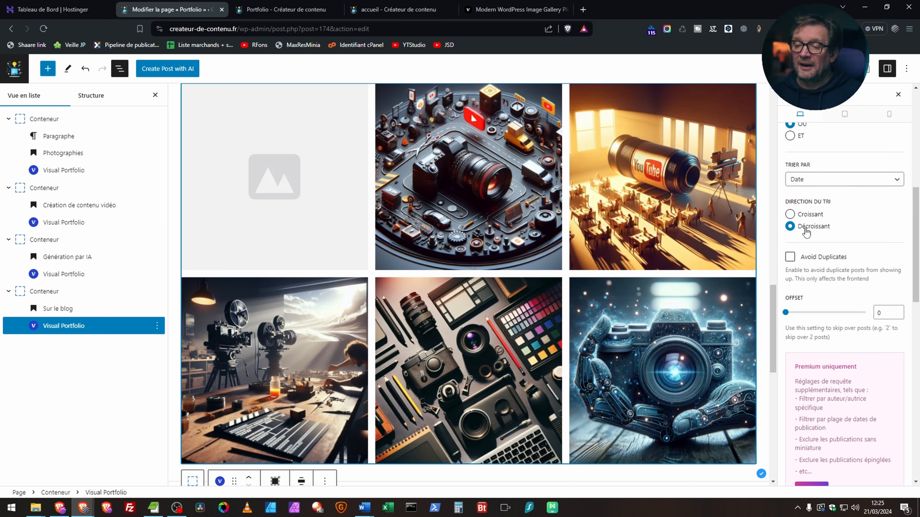
{"action": "scroll", "coordinate": [859, 209], "scroll_direction": "down", "scroll_amount": 6}
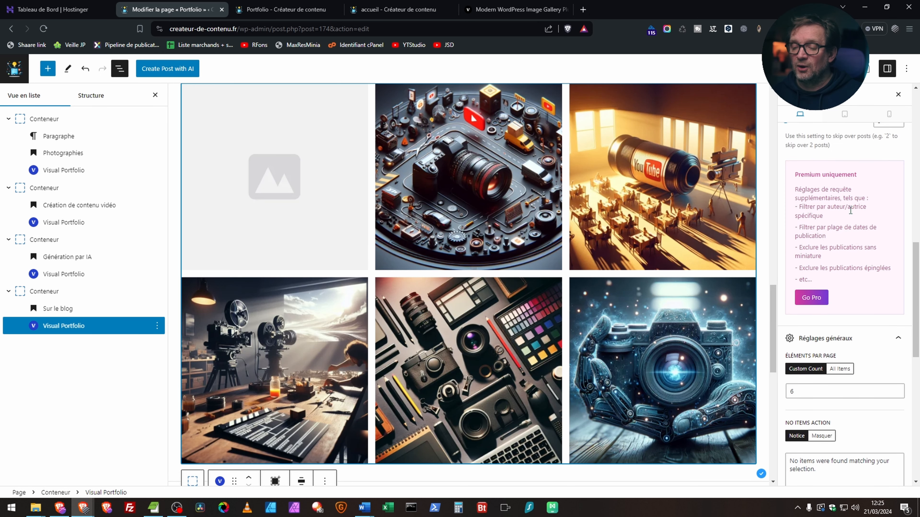
{"action": "scroll", "coordinate": [860, 262], "scroll_direction": "down", "scroll_amount": 3}
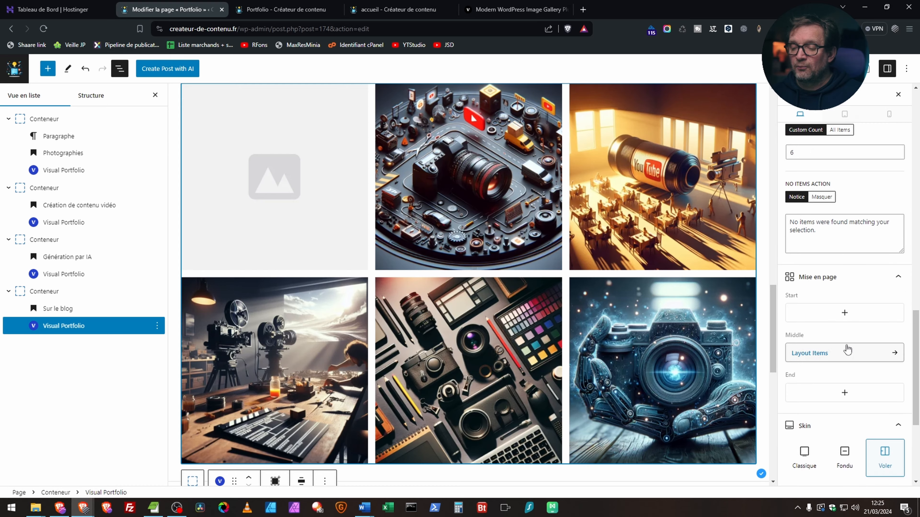
- In the layout item settings of the "Sur le blog" gallery, set the vertical gap to 15
{"action": "left_click", "coordinate": [846, 353]}
{"action": "left_click_drag", "start_coordinate": [392, 389], "coordinate": [400, 389]}
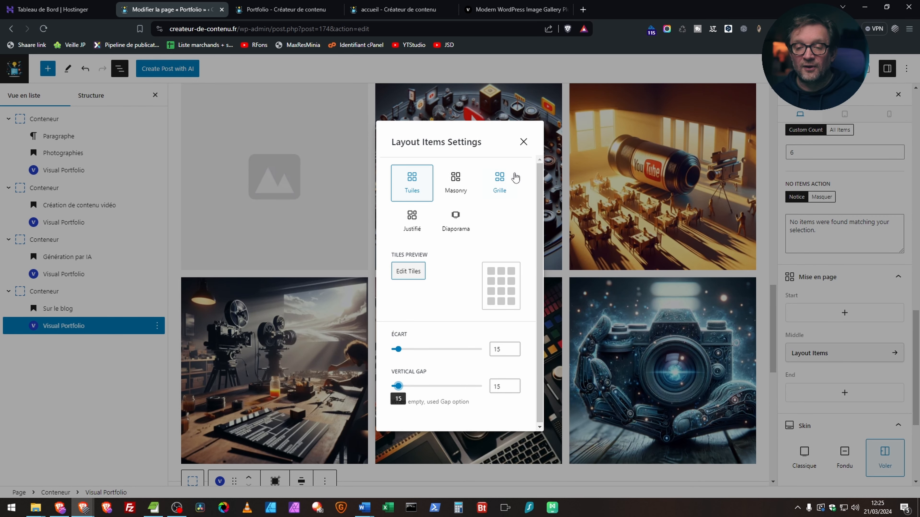
{"action": "left_click", "coordinate": [525, 142]}
- In the image settings of the "Sur le blog" gallery's Voler skin, set the normal border radius to 20
{"action": "scroll", "coordinate": [862, 335], "scroll_direction": "down", "scroll_amount": 5}
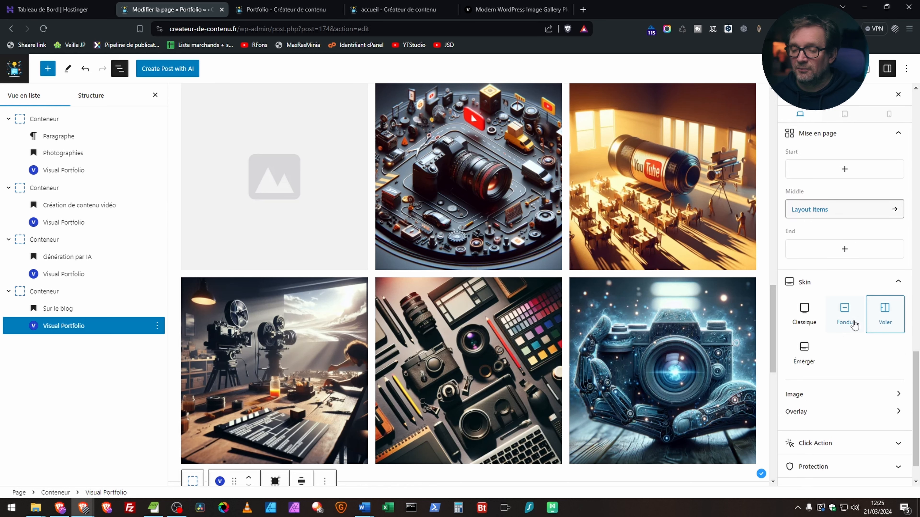
{"action": "left_click", "coordinate": [852, 357]}
{"action": "scroll", "coordinate": [853, 358], "scroll_direction": "down", "scroll_amount": 3}
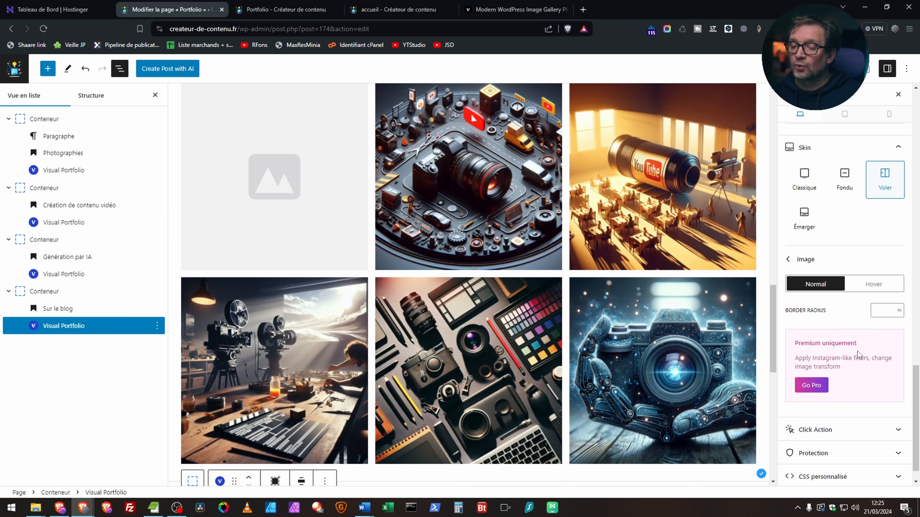
{"action": "left_click", "coordinate": [884, 308]}
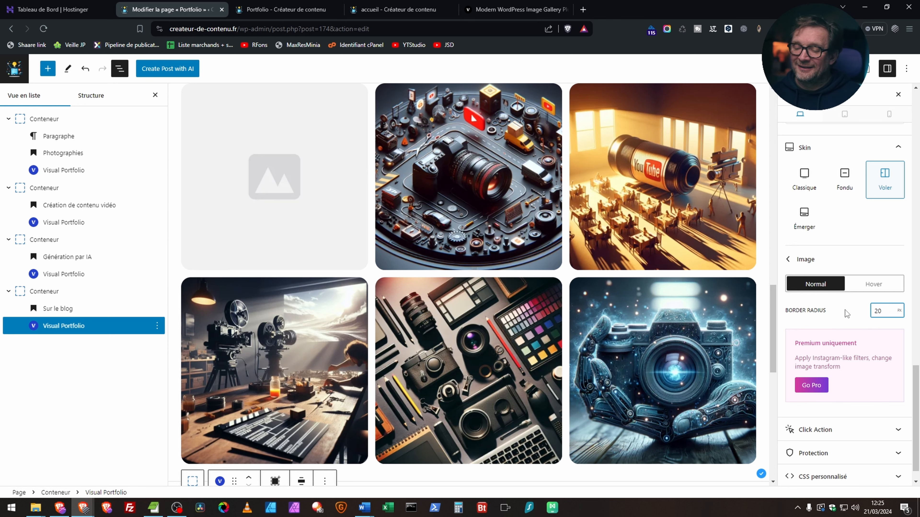
{"action": "scroll", "coordinate": [863, 294], "scroll_direction": "down", "scroll_amount": 1}
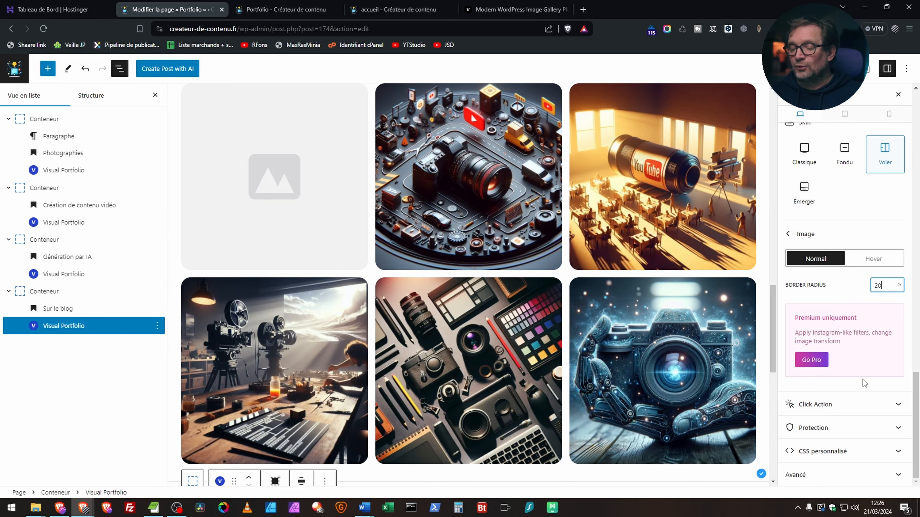
- Review the galleries in the editor from "Sur le blog" back up to "Photographies" and update the page
{"action": "scroll", "coordinate": [863, 385], "scroll_direction": "up", "scroll_amount": 5}
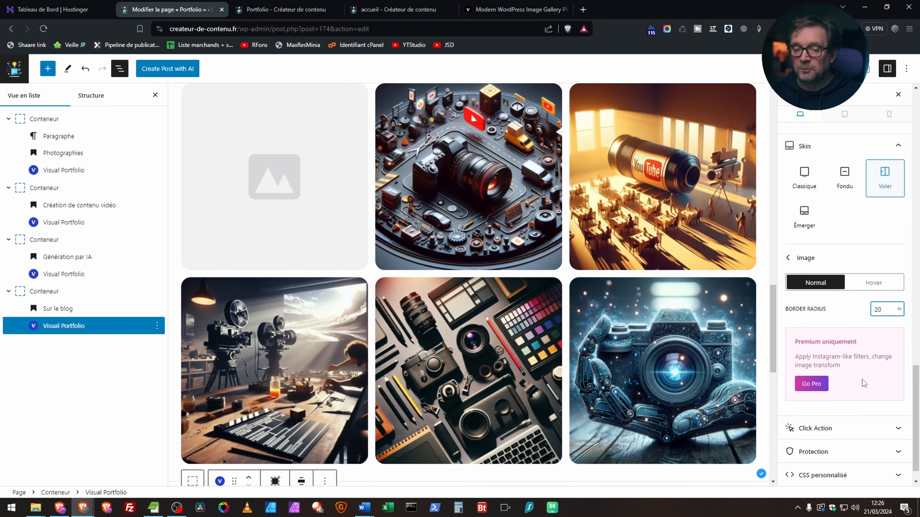
{"action": "scroll", "coordinate": [434, 328], "scroll_direction": "up", "scroll_amount": 8}
{"action": "scroll", "coordinate": [433, 329], "scroll_direction": "up", "scroll_amount": 4}
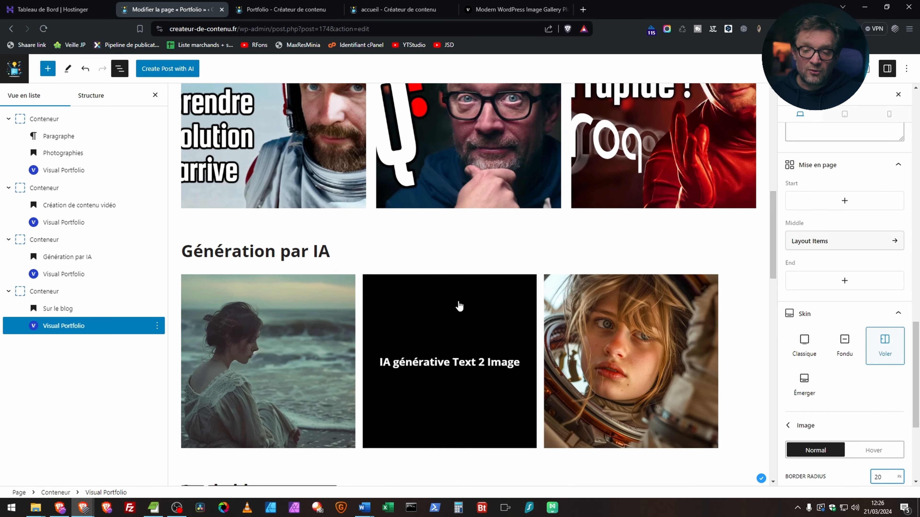
{"action": "scroll", "coordinate": [587, 343], "scroll_direction": "up", "scroll_amount": 5}
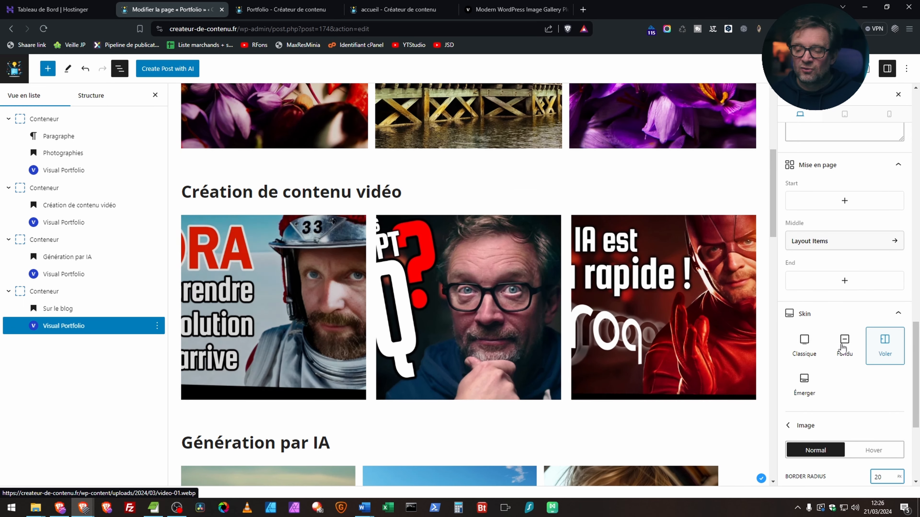
{"action": "scroll", "coordinate": [844, 362], "scroll_direction": "up", "scroll_amount": 3}
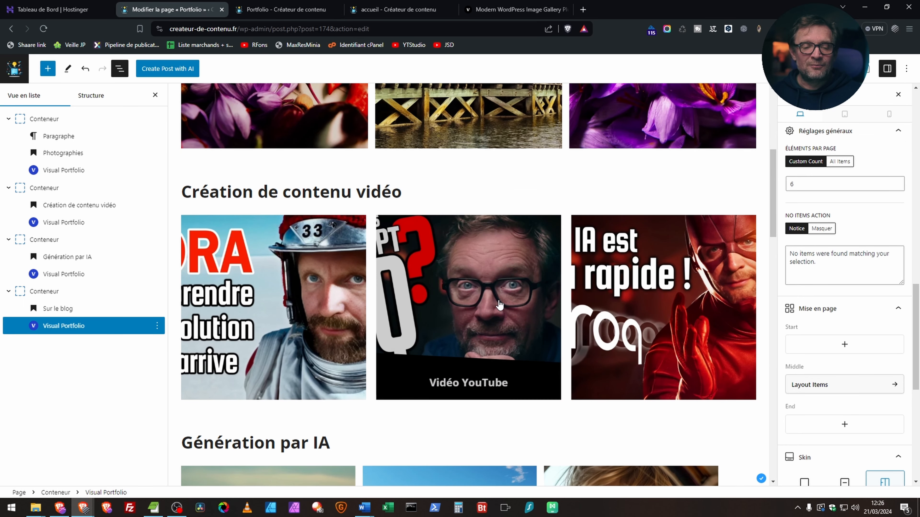
{"action": "scroll", "coordinate": [492, 301], "scroll_direction": "up", "scroll_amount": 6}
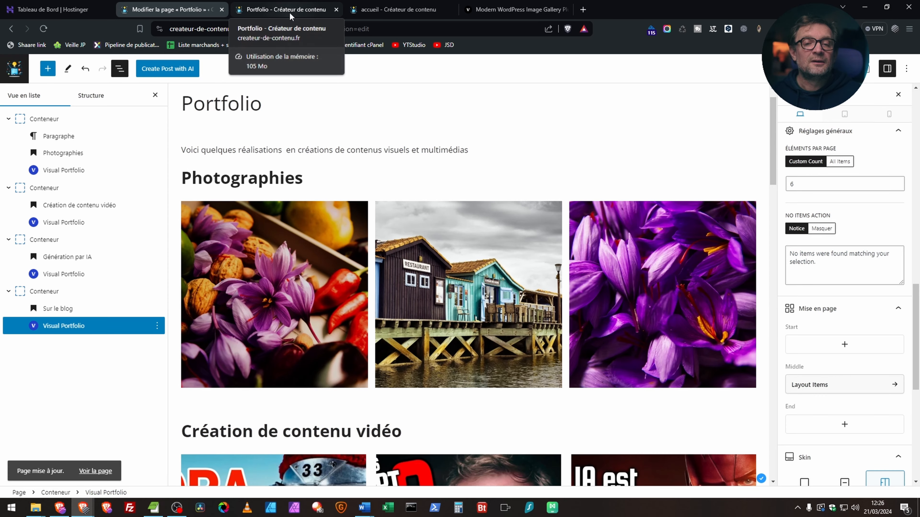
- Refresh the published Portfolio page and examine the hover effects and image corners of all four galleries
{"action": "left_click", "coordinate": [296, 9]}
{"action": "left_click", "coordinate": [680, 29]}
{"action": "scroll", "coordinate": [827, 189], "scroll_direction": "down", "scroll_amount": 10}
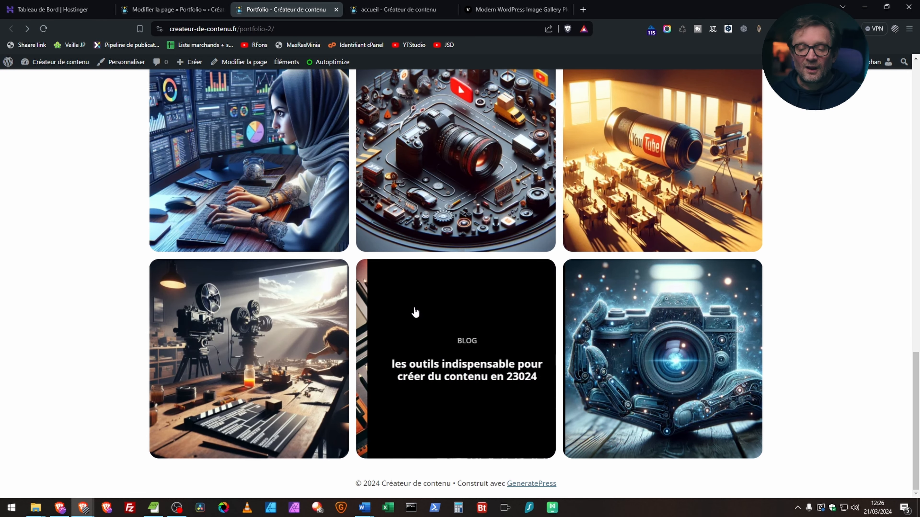
{"action": "scroll", "coordinate": [656, 236], "scroll_direction": "up", "scroll_amount": 3}
{"action": "scroll", "coordinate": [656, 251], "scroll_direction": "up", "scroll_amount": 5}
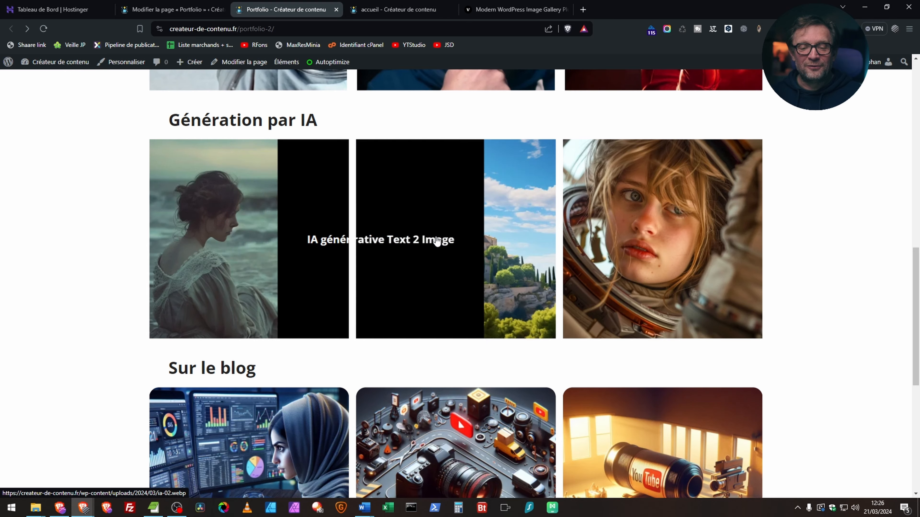
{"action": "scroll", "coordinate": [430, 261], "scroll_direction": "up", "scroll_amount": 4}
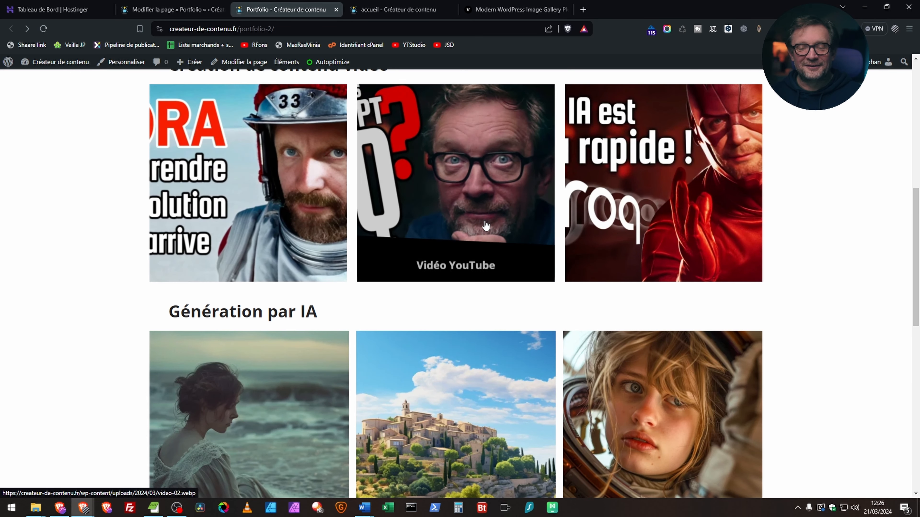
{"action": "scroll", "coordinate": [678, 270], "scroll_direction": "up", "scroll_amount": 7}
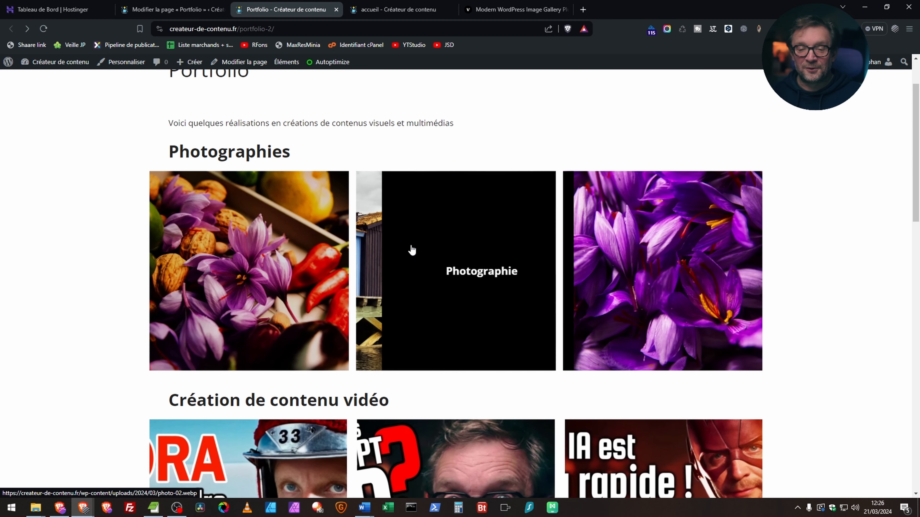
{"action": "scroll", "coordinate": [375, 190], "scroll_direction": "up", "scroll_amount": 2}
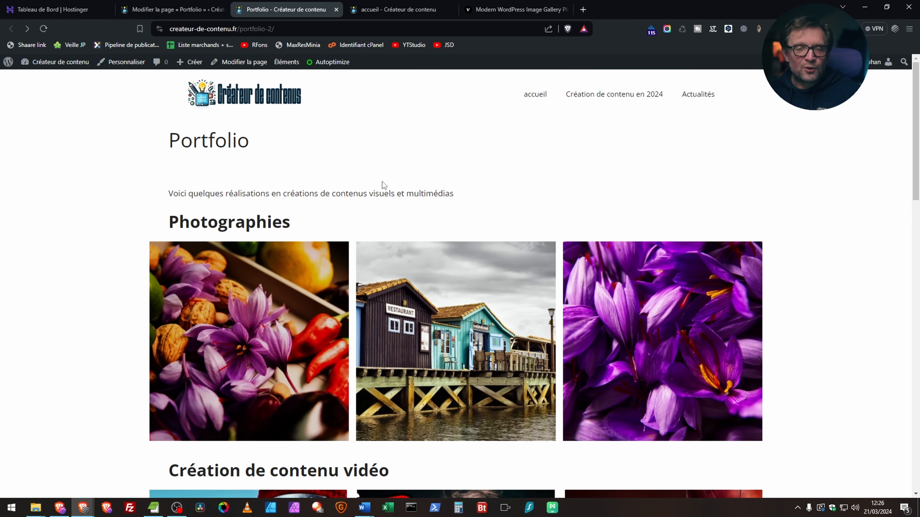